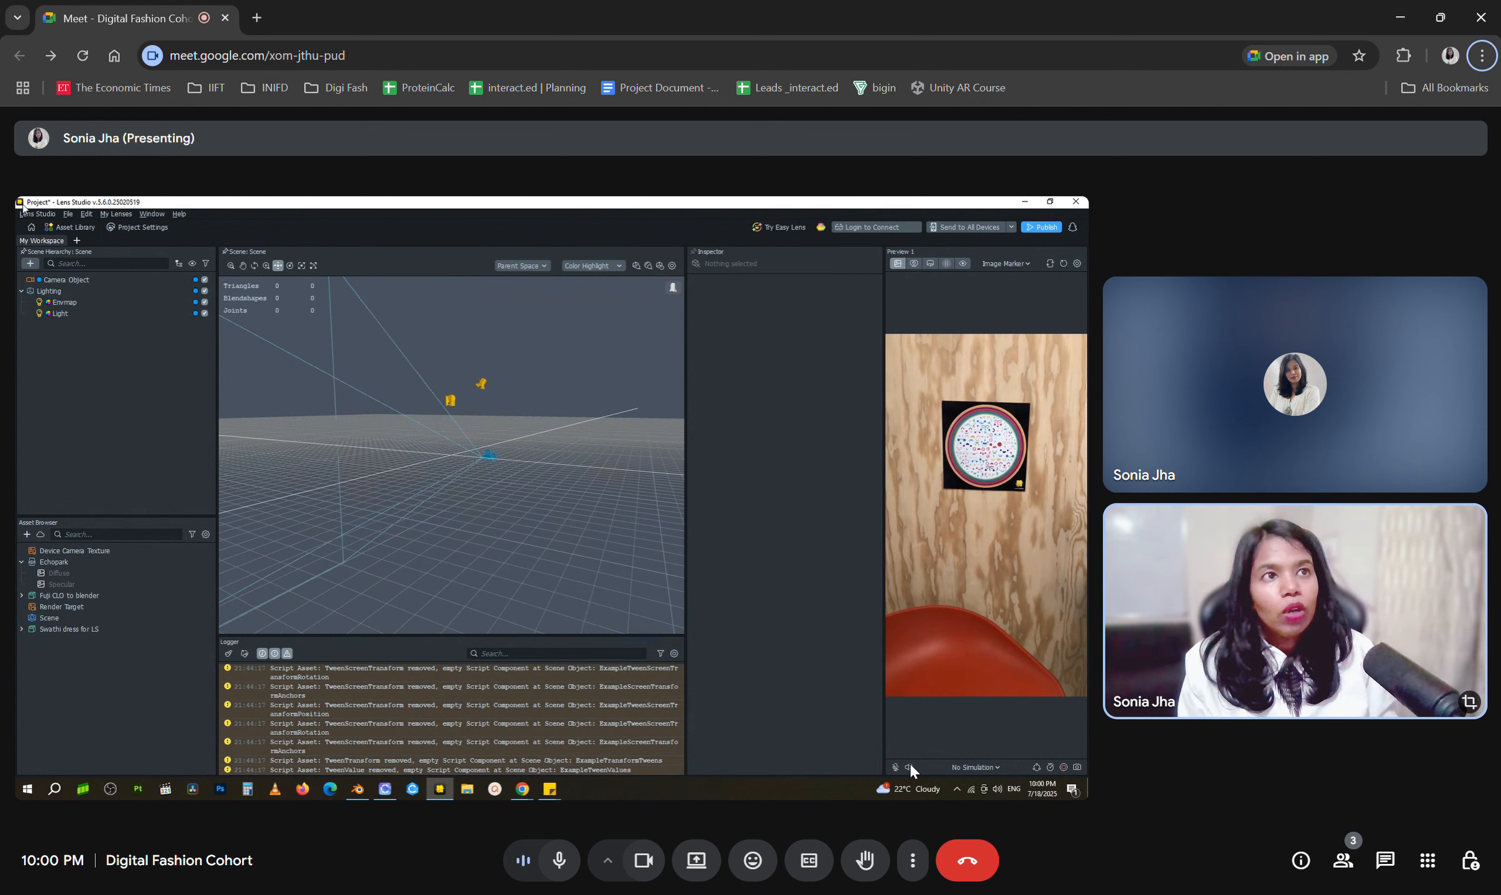
Search the Asset Library for "marker image" and import the Marker Image asset by Snap Inc. into the project
click(59, 229)
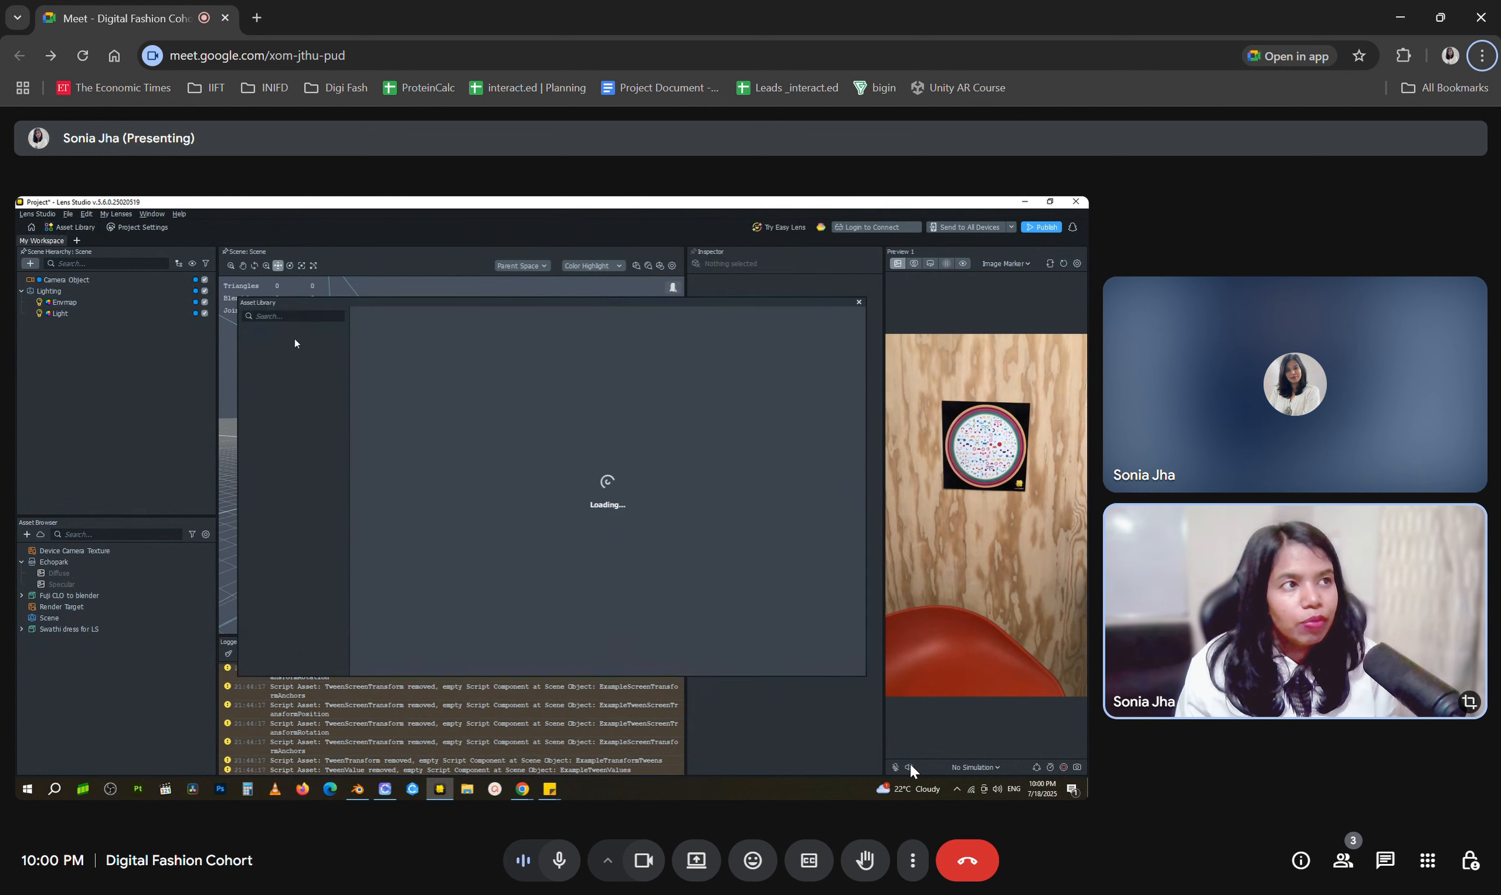
text(ma)
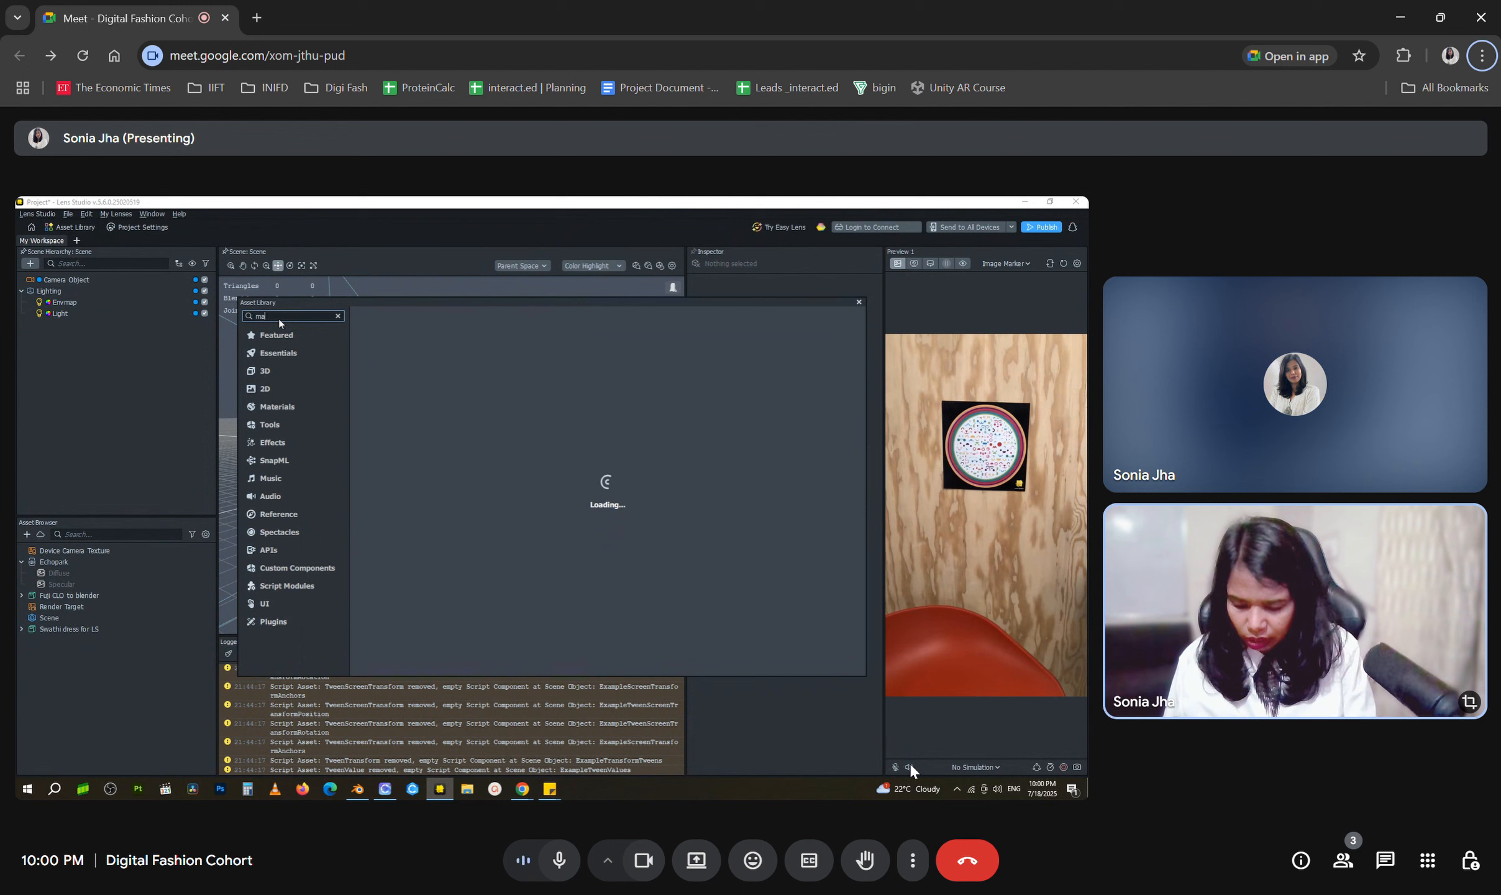
text(rker image)
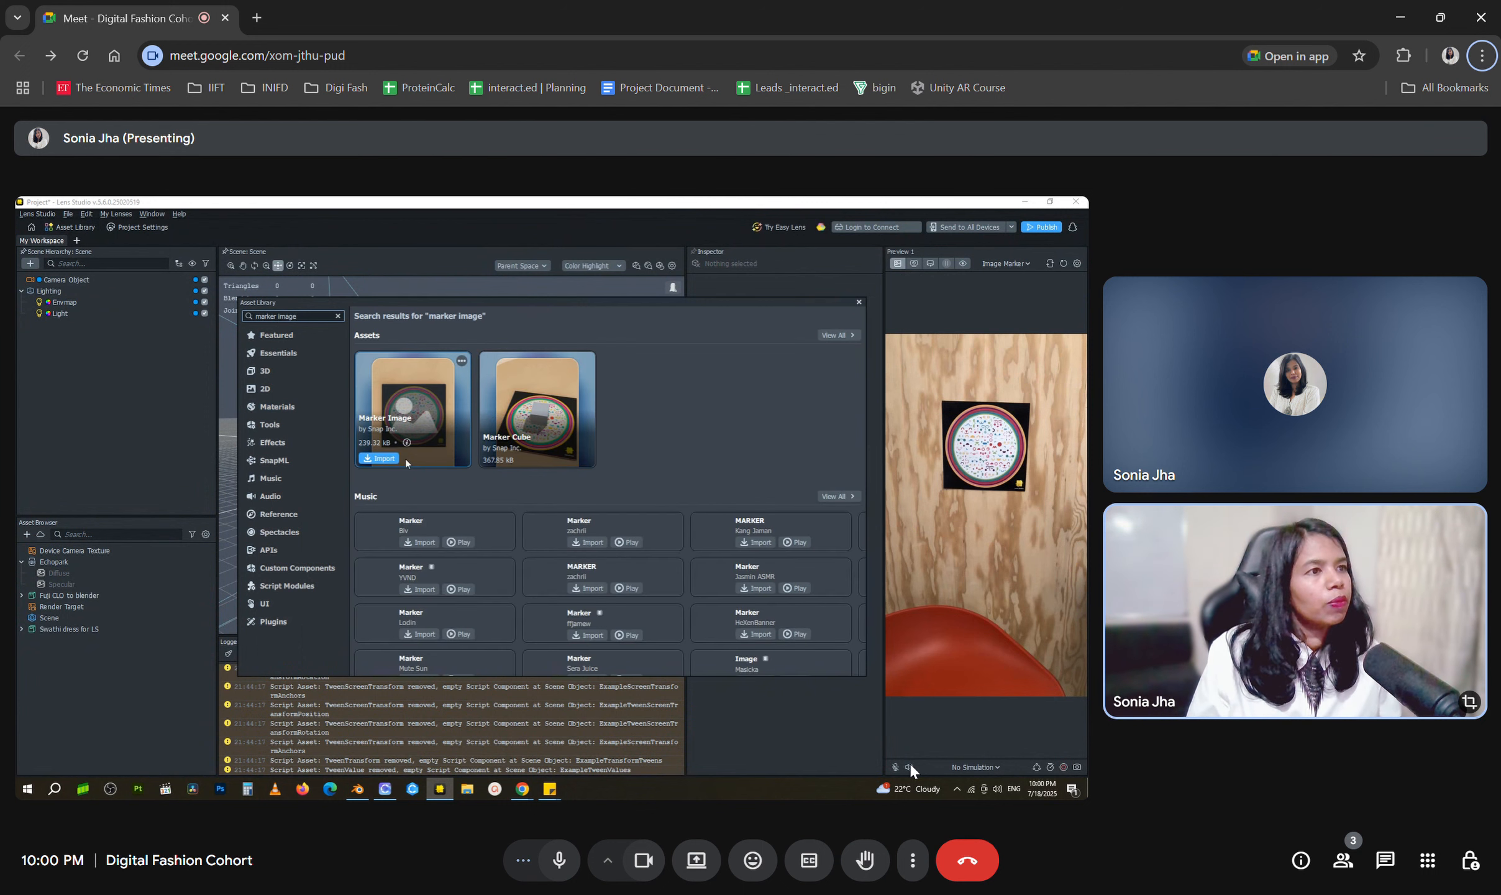
click(413, 410)
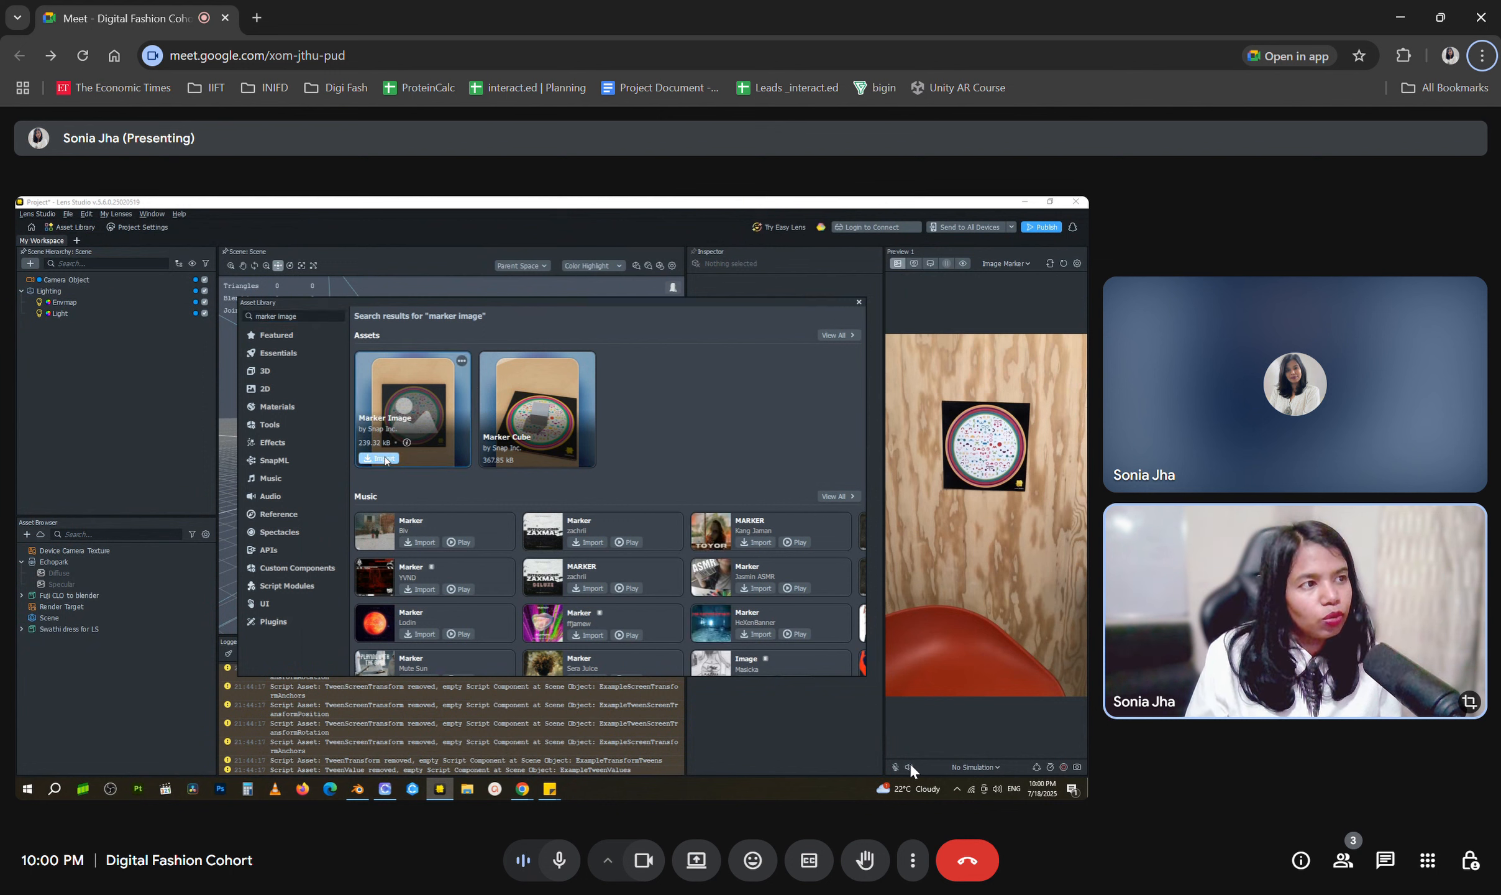
click(859, 302)
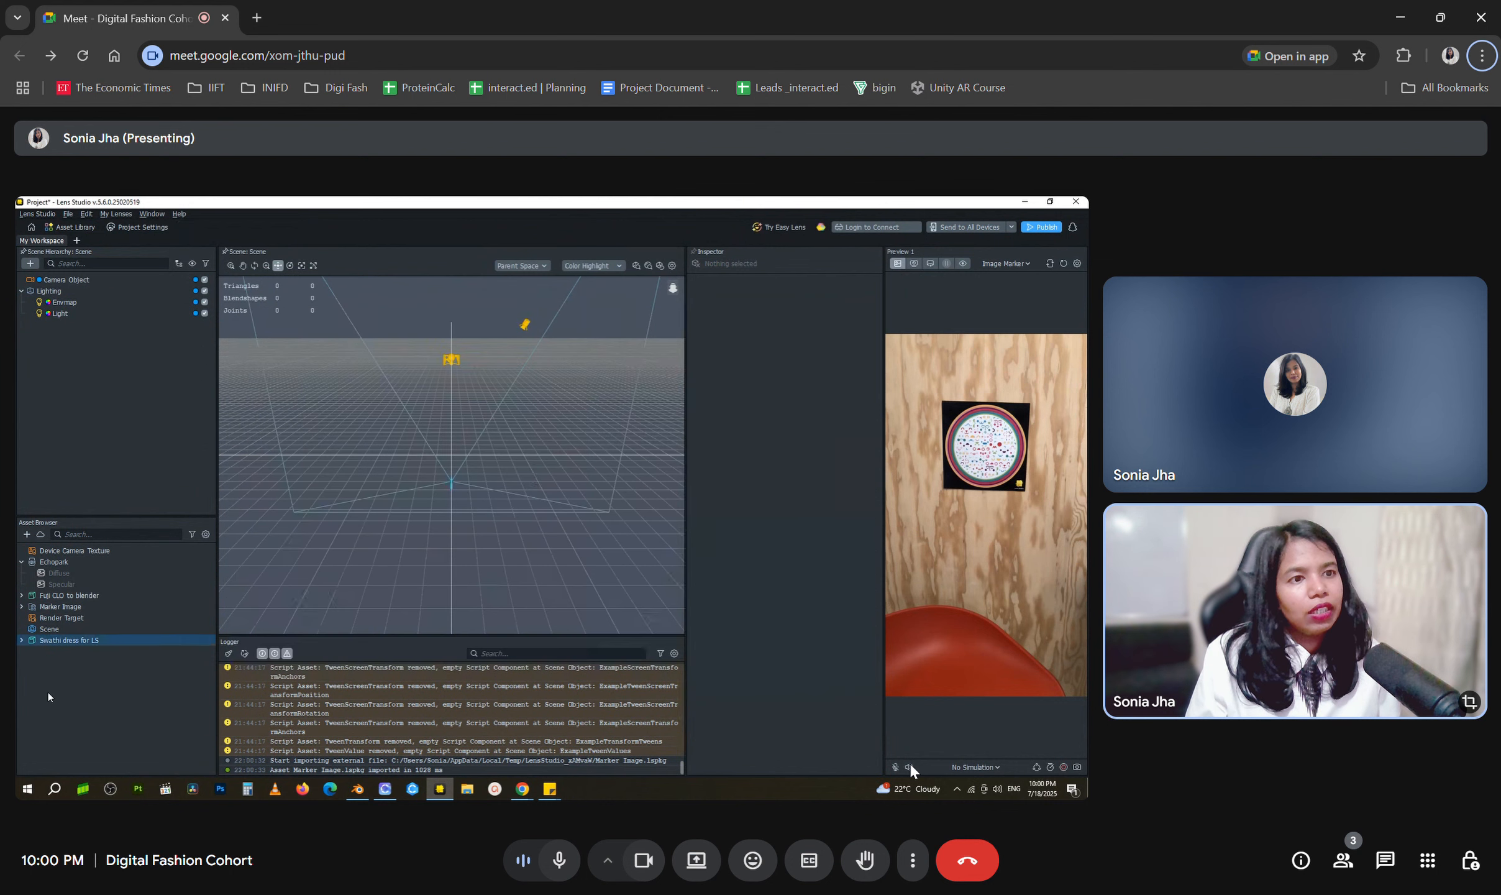
Add the Marker_Image_PUT_UNDER_MAIN_CAM prefab from the Marker Image folder to the scene as a child of Camera Object
click(23, 608)
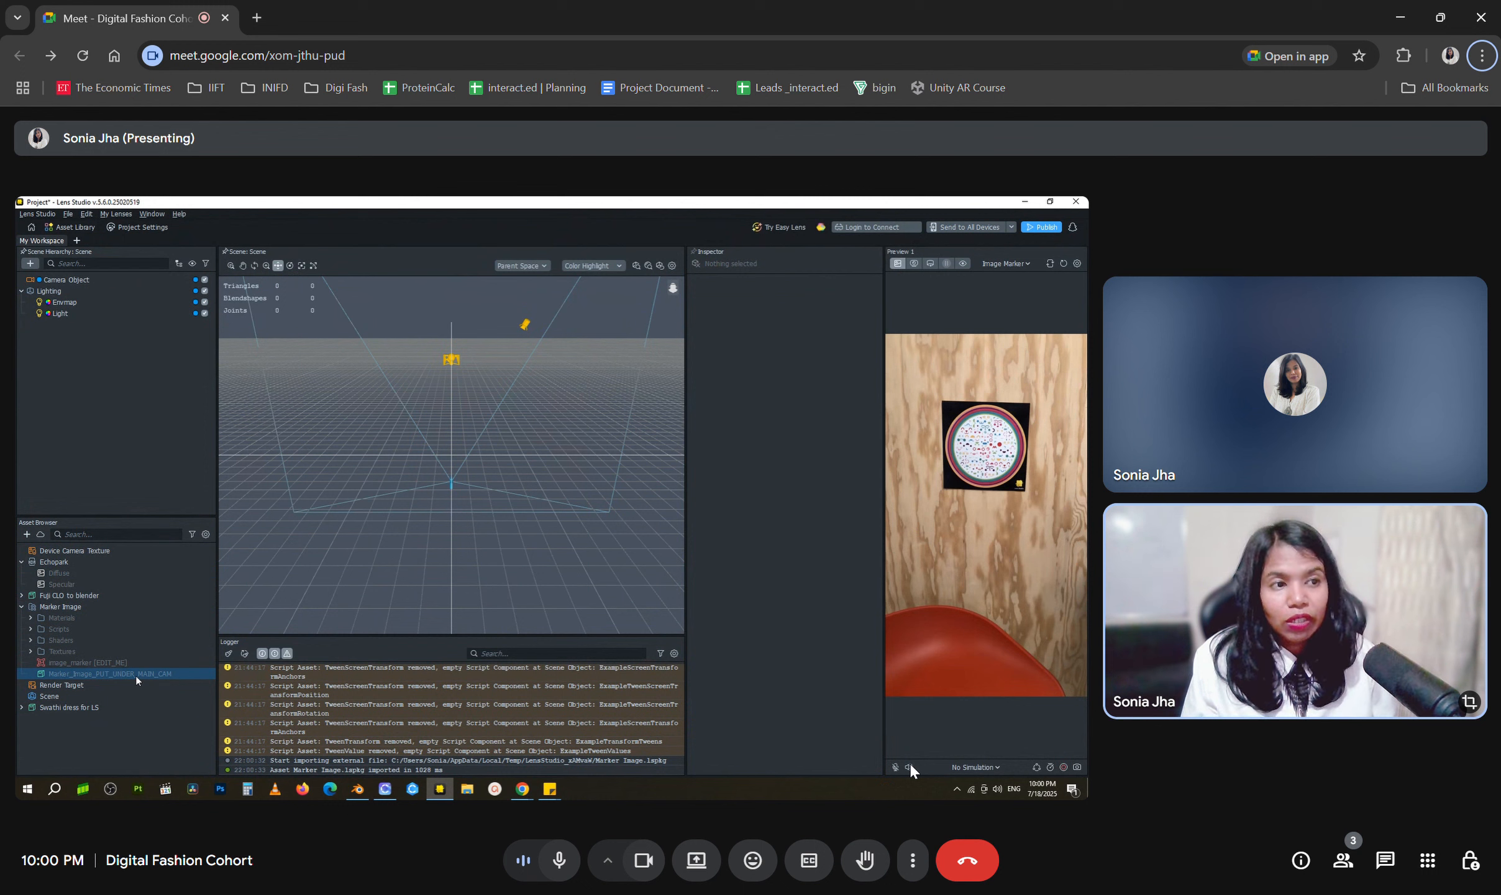
drag(148, 671, 187, 282)
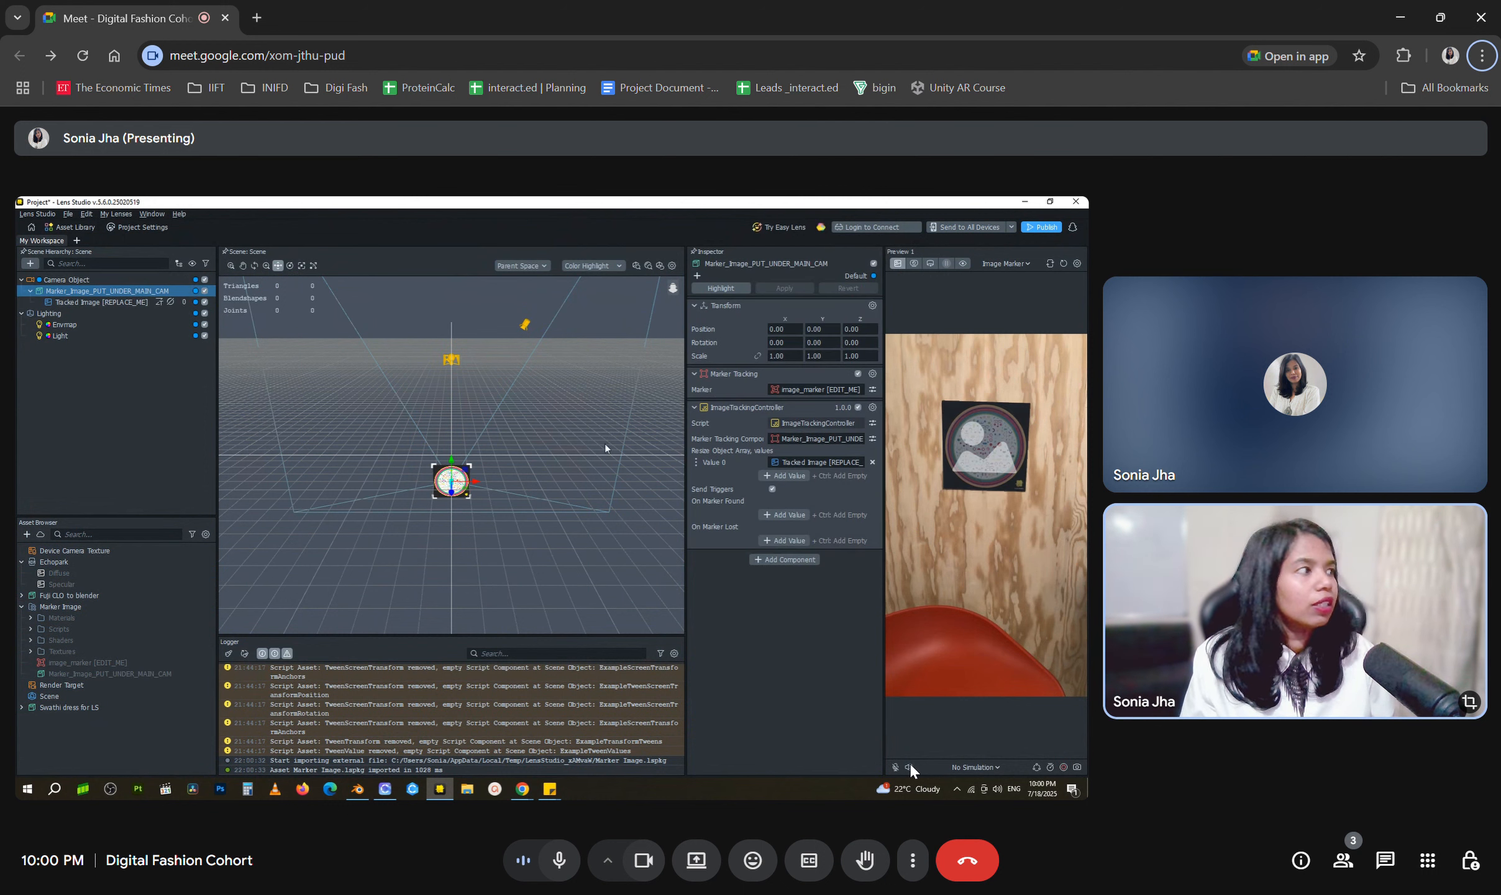
mouse_move(488, 530)
alt+mouse_down()
mouse_move(470, 506)
mouse_move(517, 547)
mouse_move(566, 531)
mouse_move(557, 540)
alt+mouse_up()
scroll(493, 516, down, 3)
scroll(493, 516, up, 3)
scroll(493, 516, up, 3)
key(w)
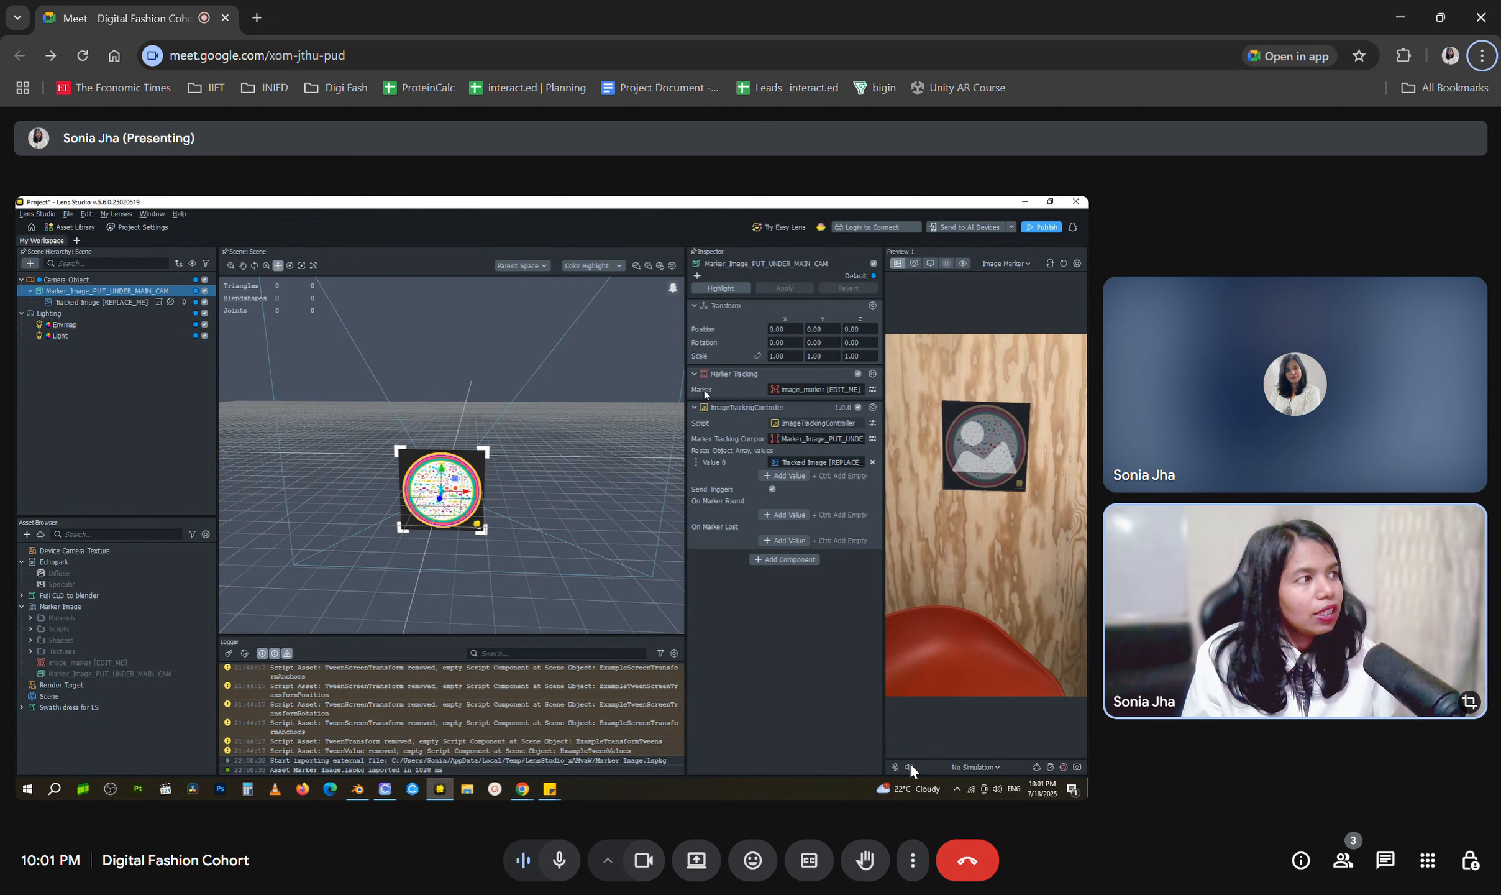
Examine the marker assigned to the Marker Tracking component, including its height and texture settings and its full properties
click(807, 391)
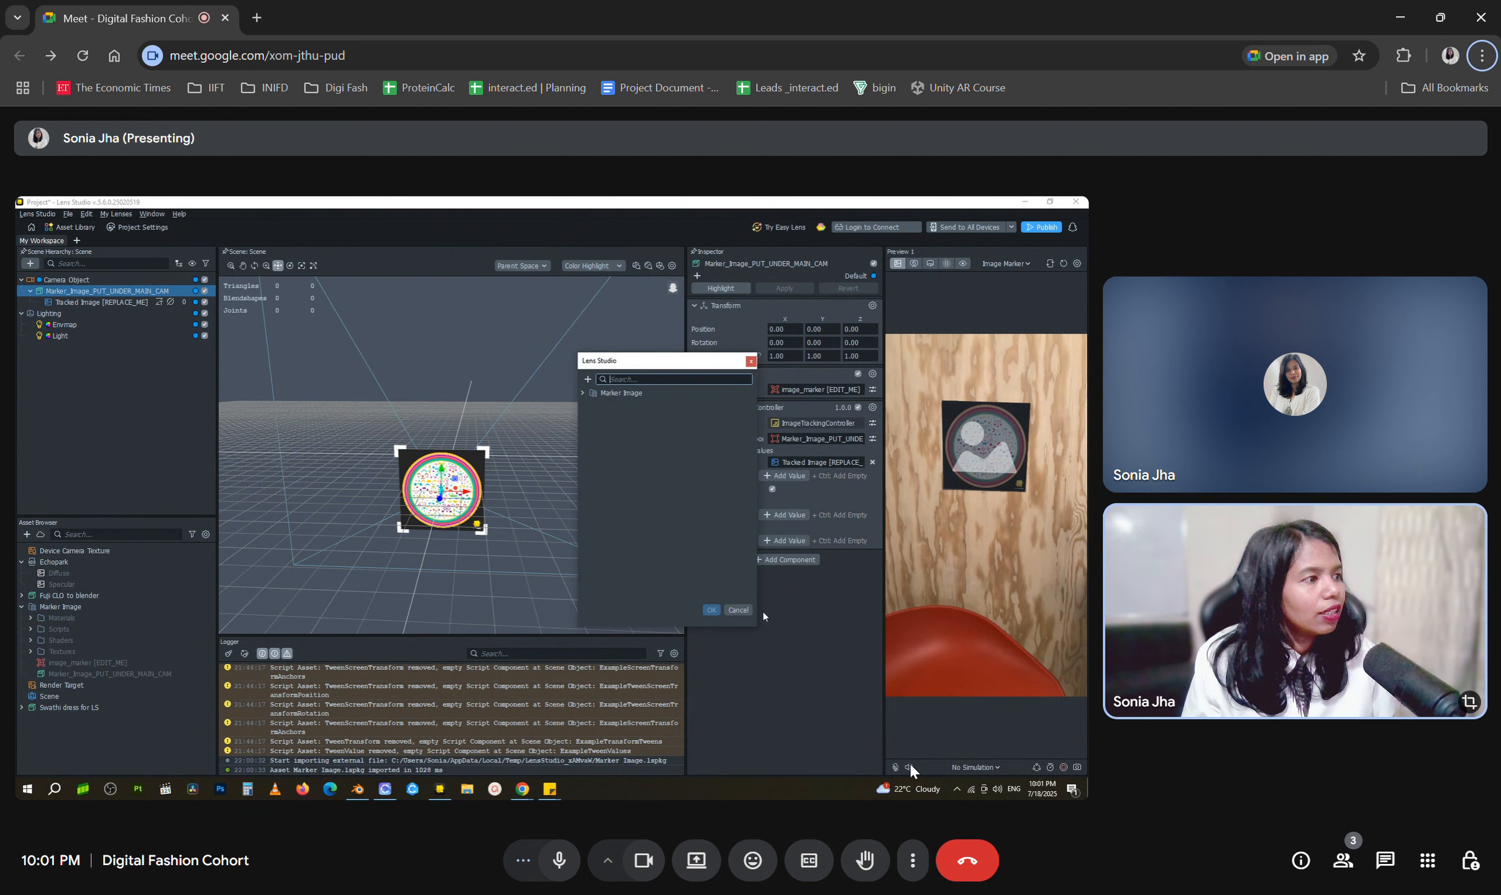
click(738, 609)
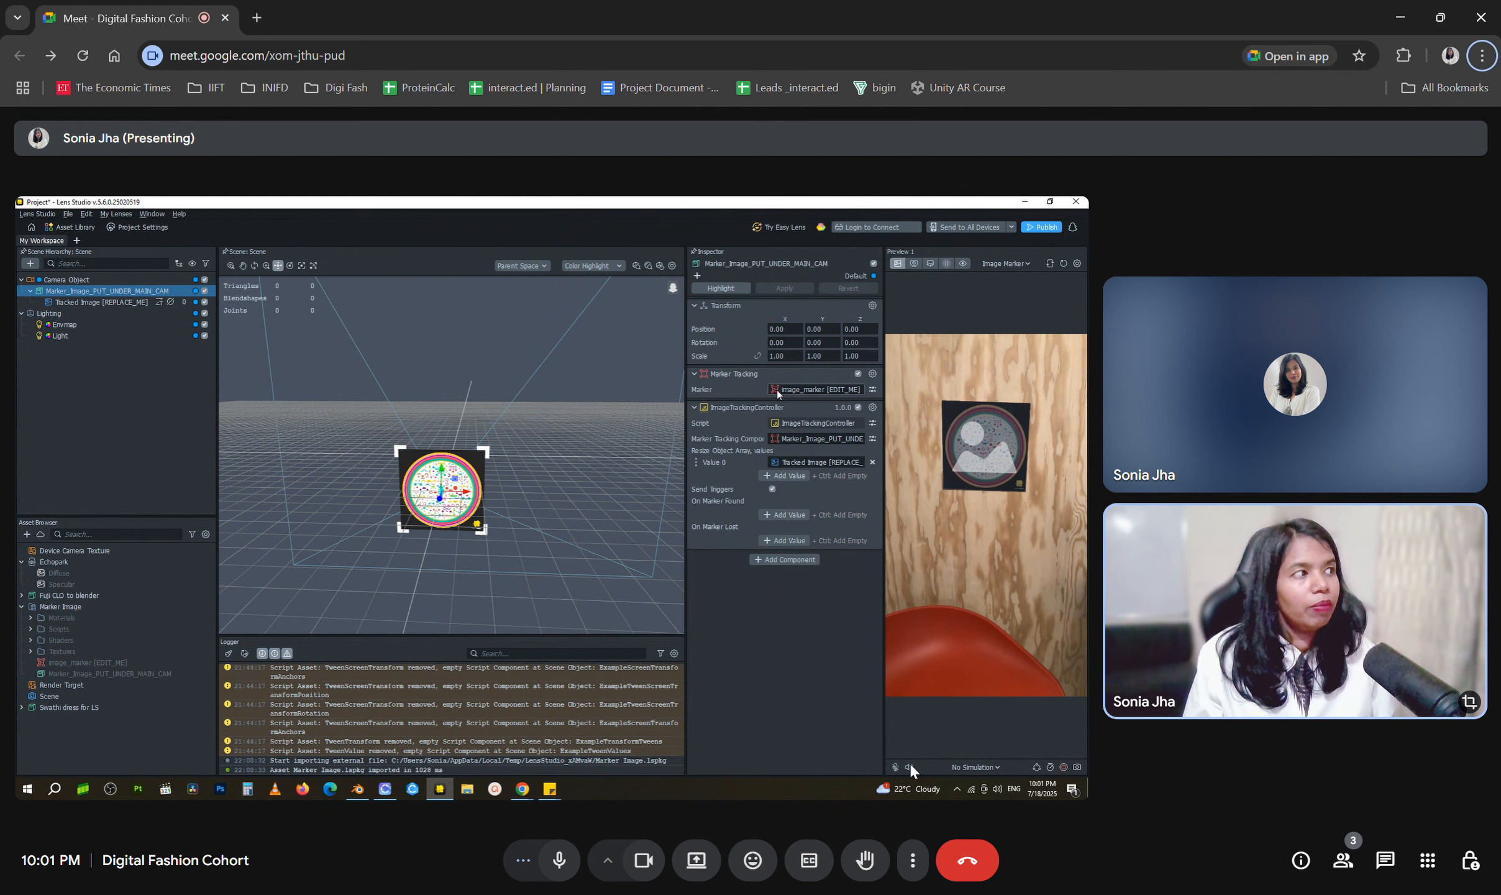
click(871, 391)
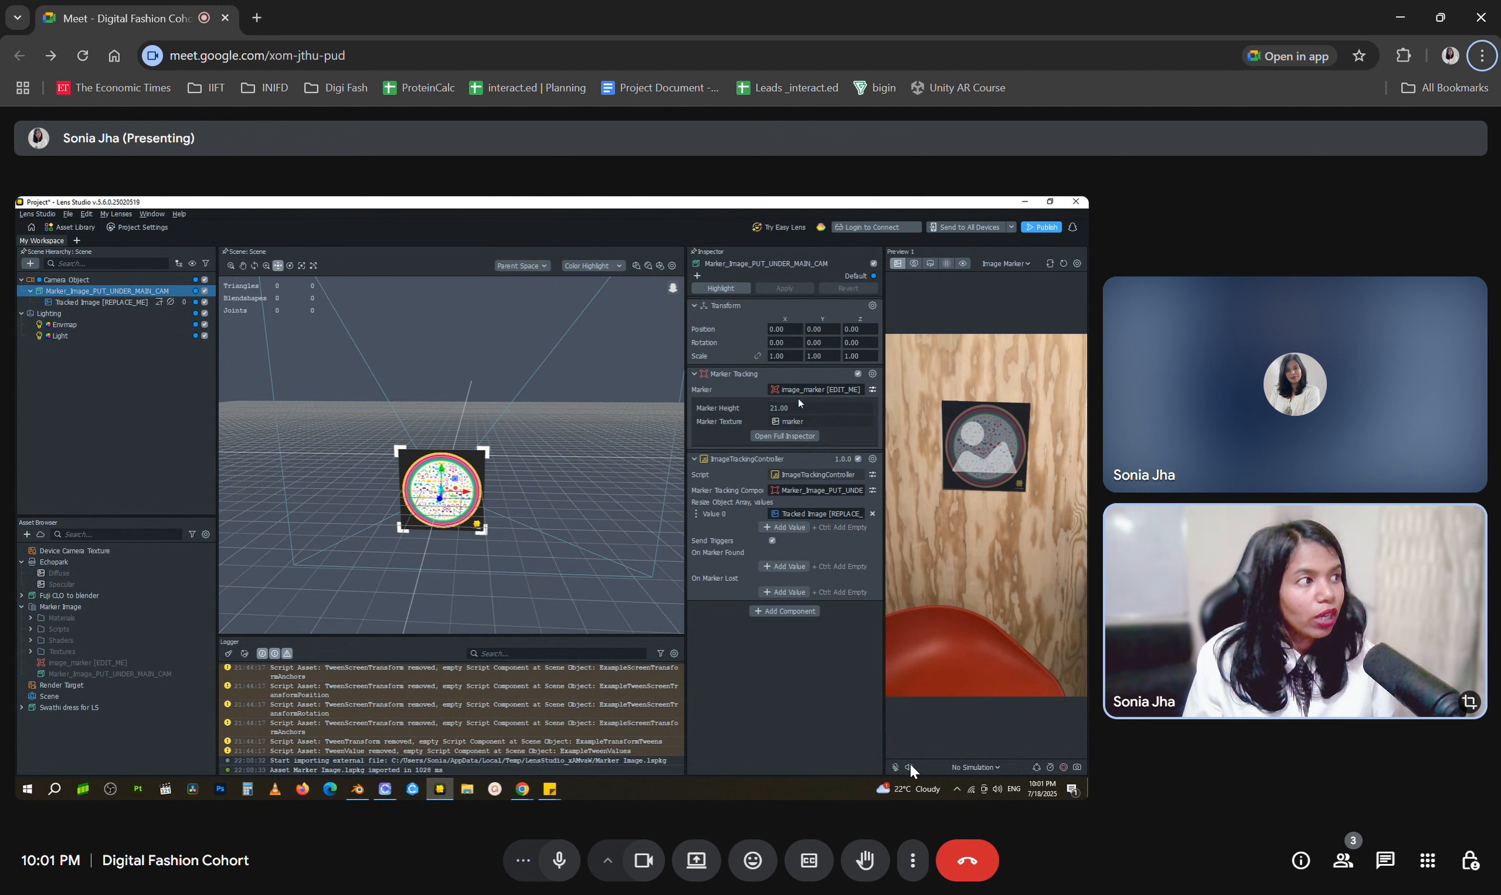
click(790, 436)
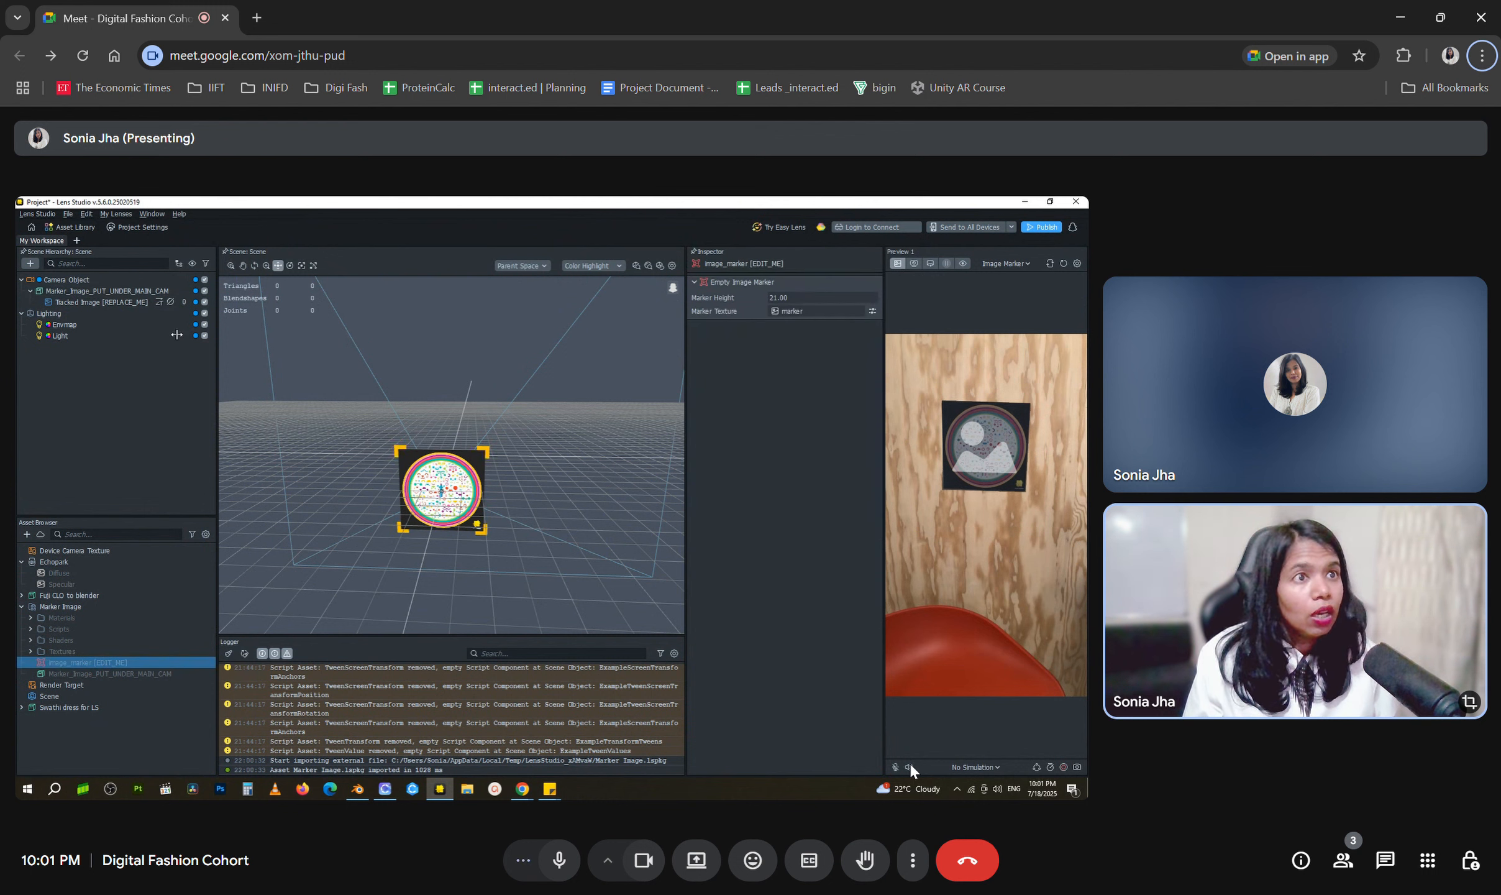
click(105, 290)
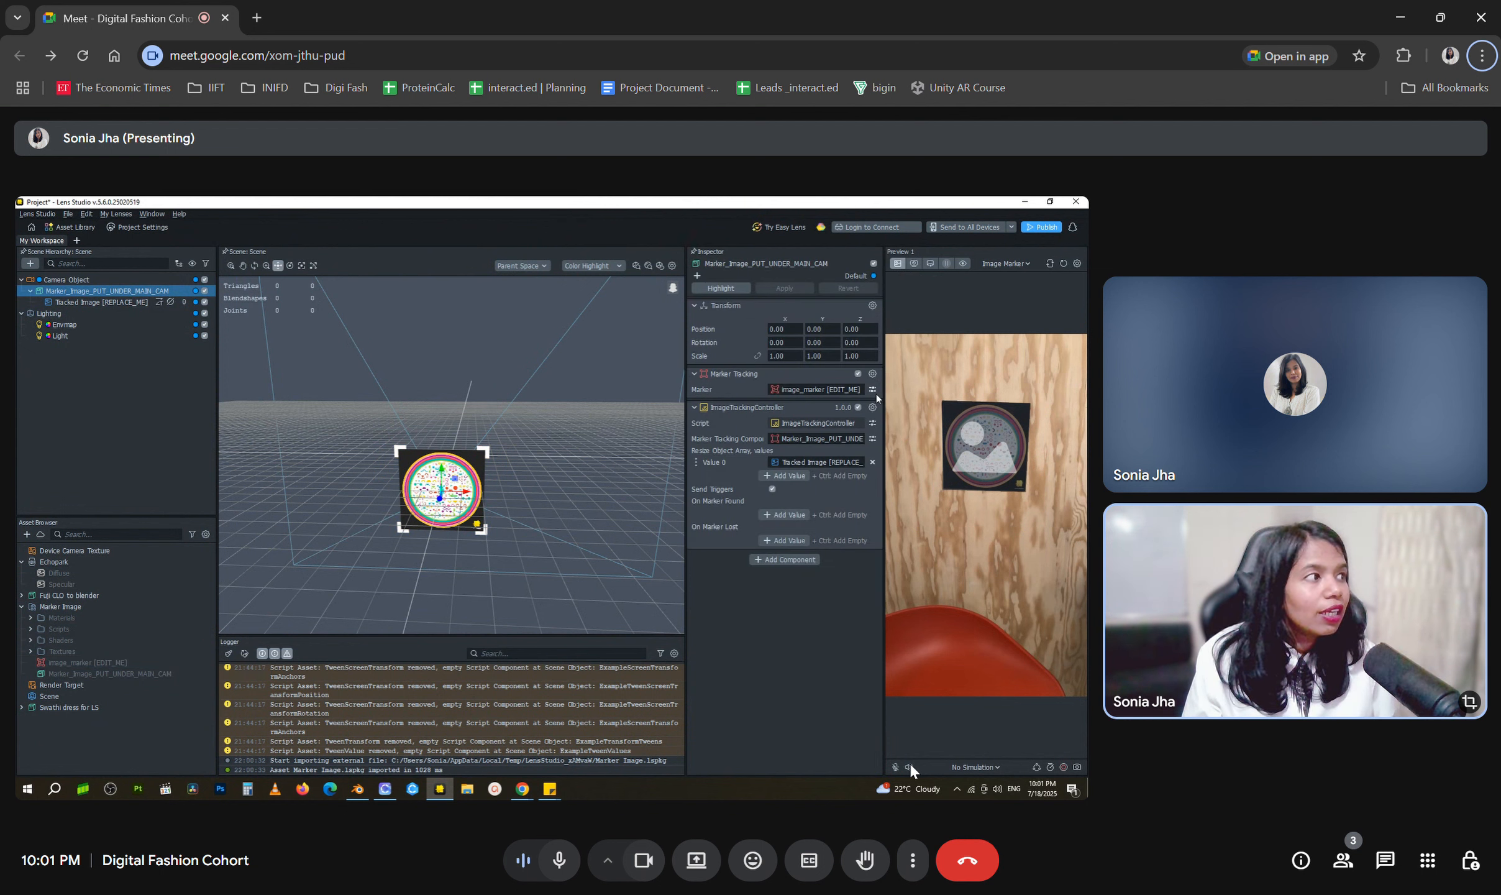
click(801, 390)
Move the image_marker [EDIT_ME] asset out of the Marker Image folder to the top level of the project assets and collapse the folder
click(33, 608)
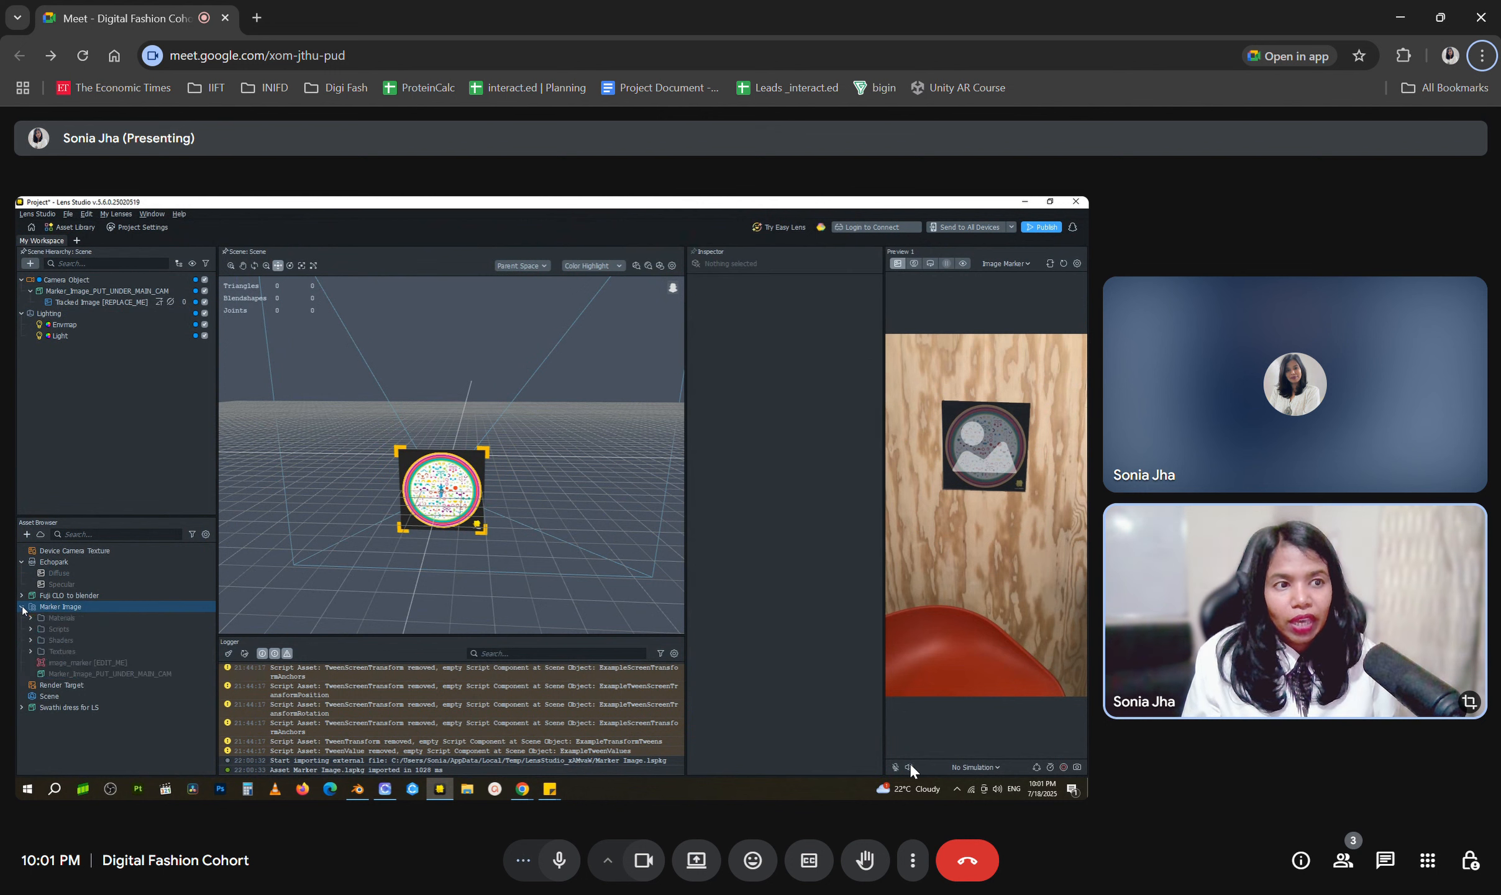
click(21, 607)
click(21, 607)
click(22, 607)
click(22, 607)
click(22, 607)
click(21, 607)
drag(77, 663, 110, 570)
click(74, 606)
click(22, 617)
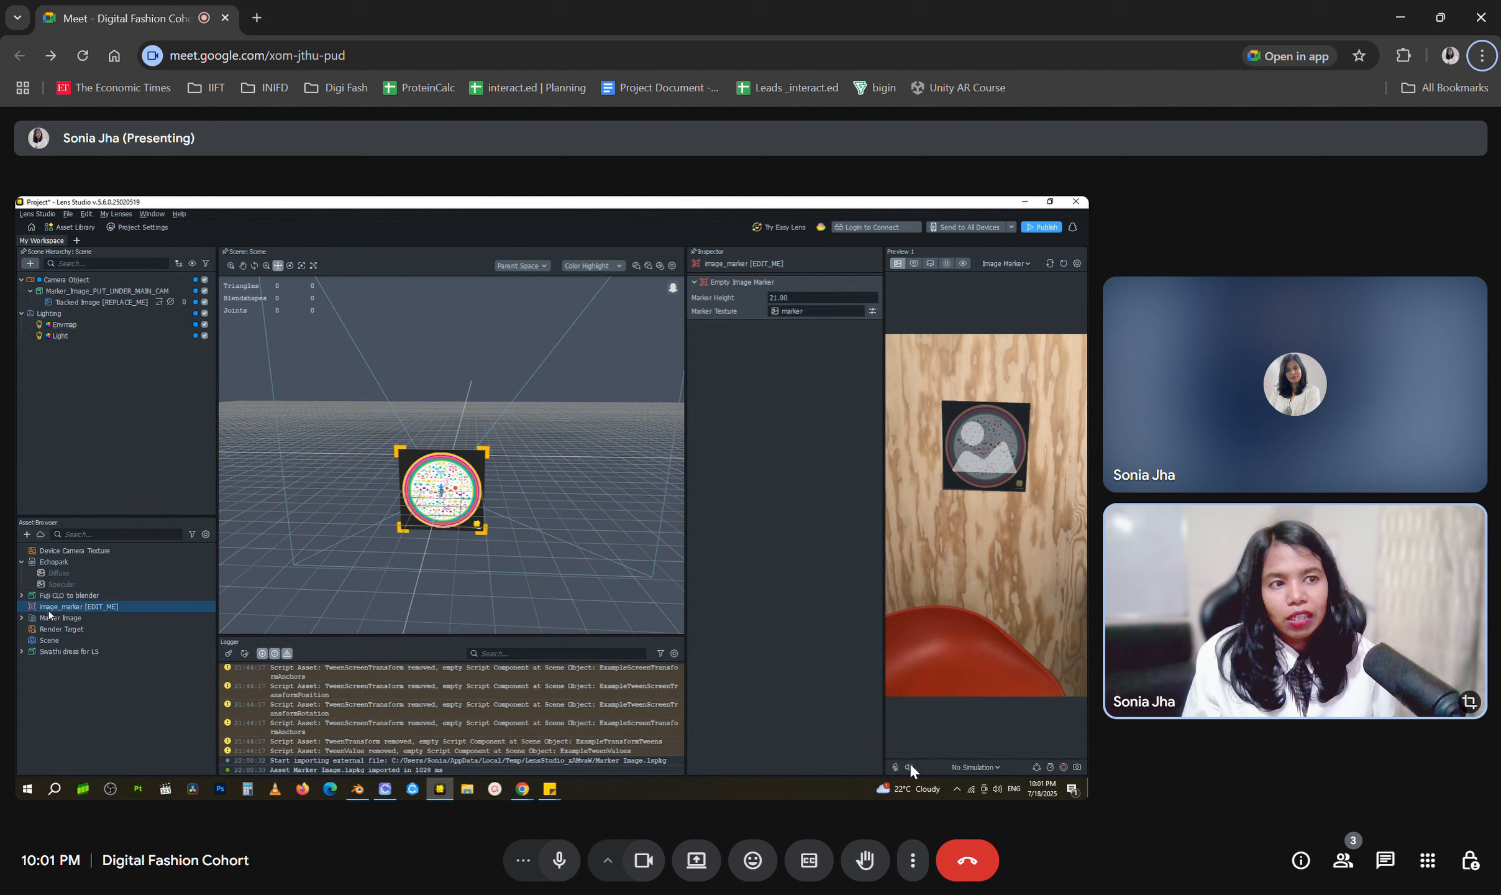
Rename the image_marker [EDIT_ME] asset as Reference Image
double_click(53, 608)
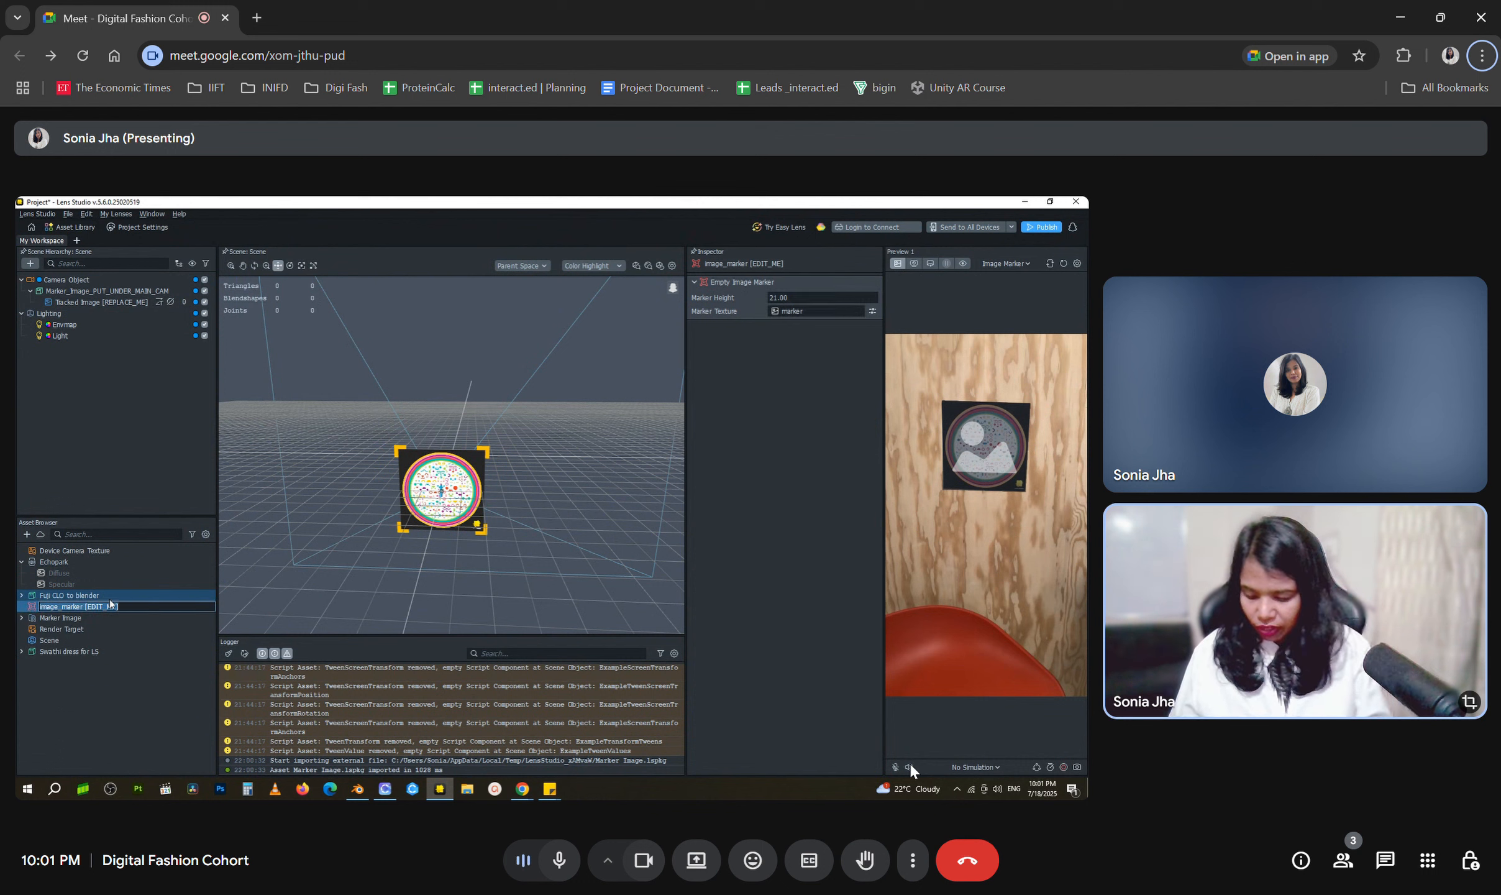
text(Reference)
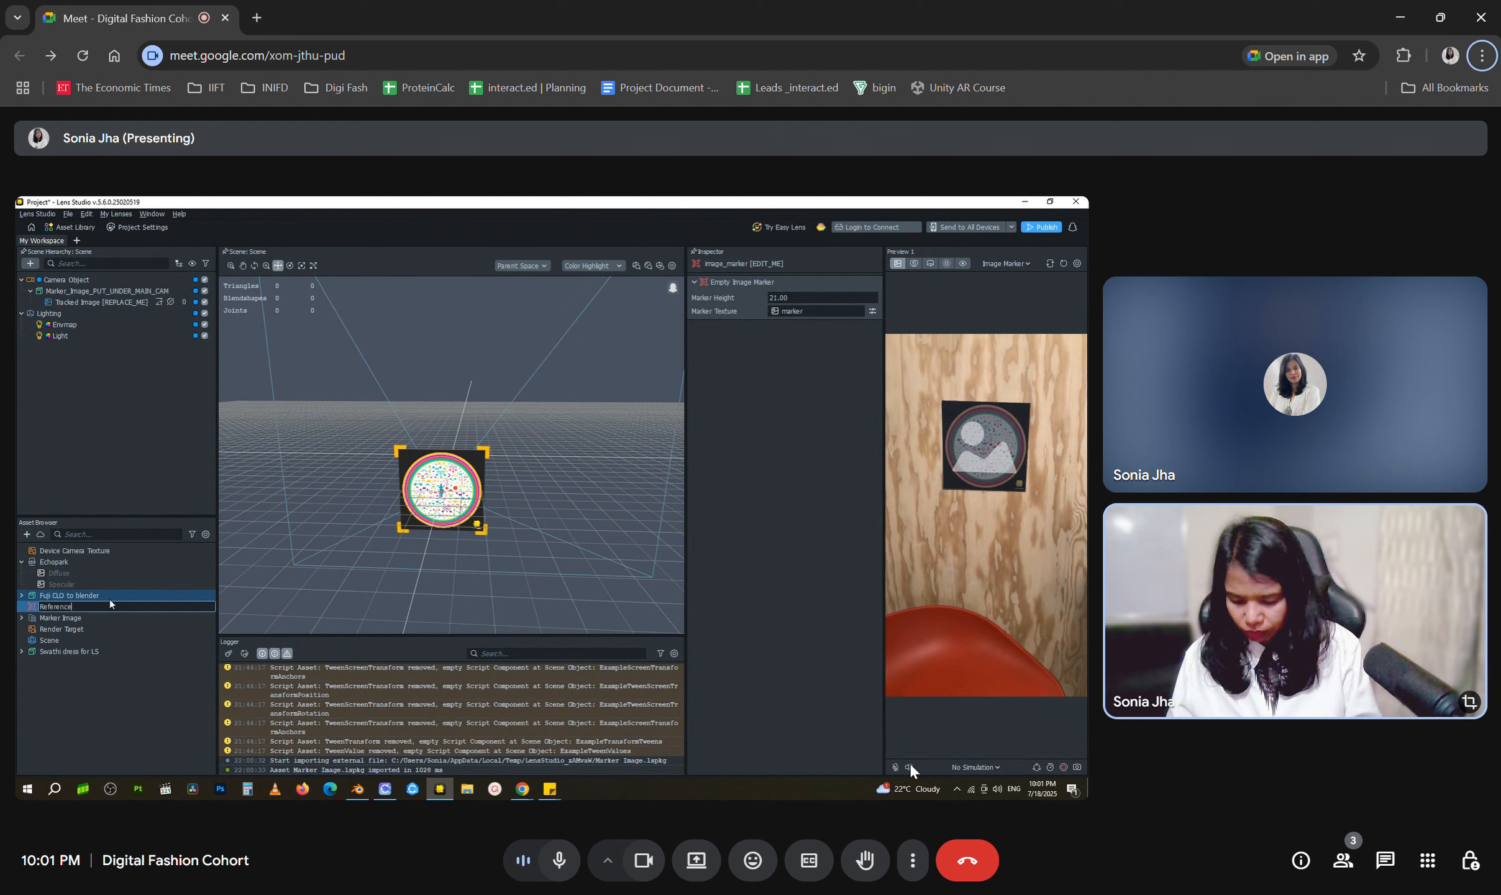
text( Image)
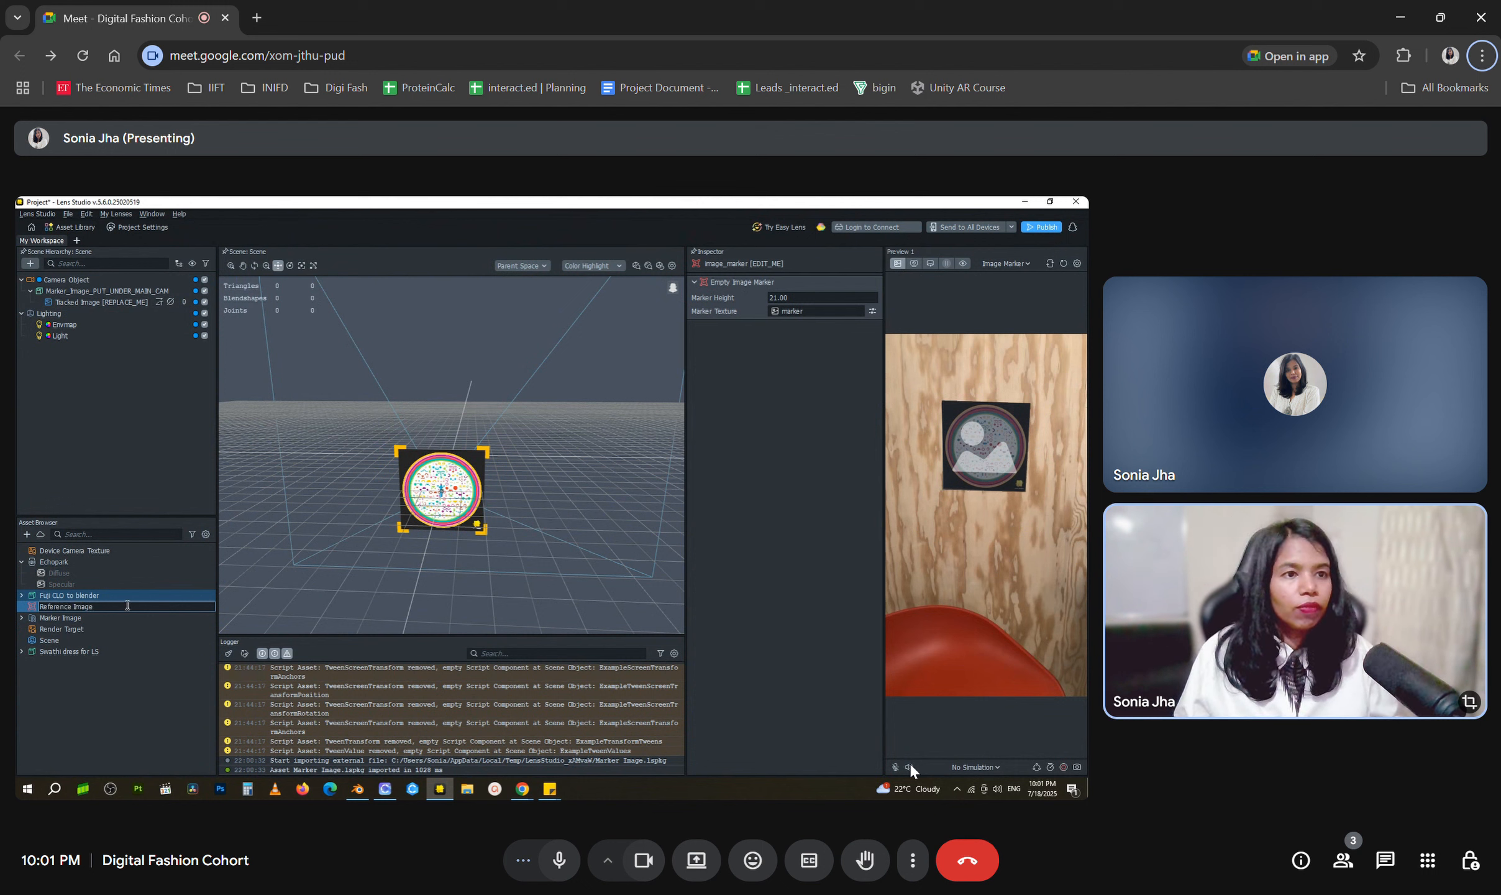
key(Return)
click(119, 616)
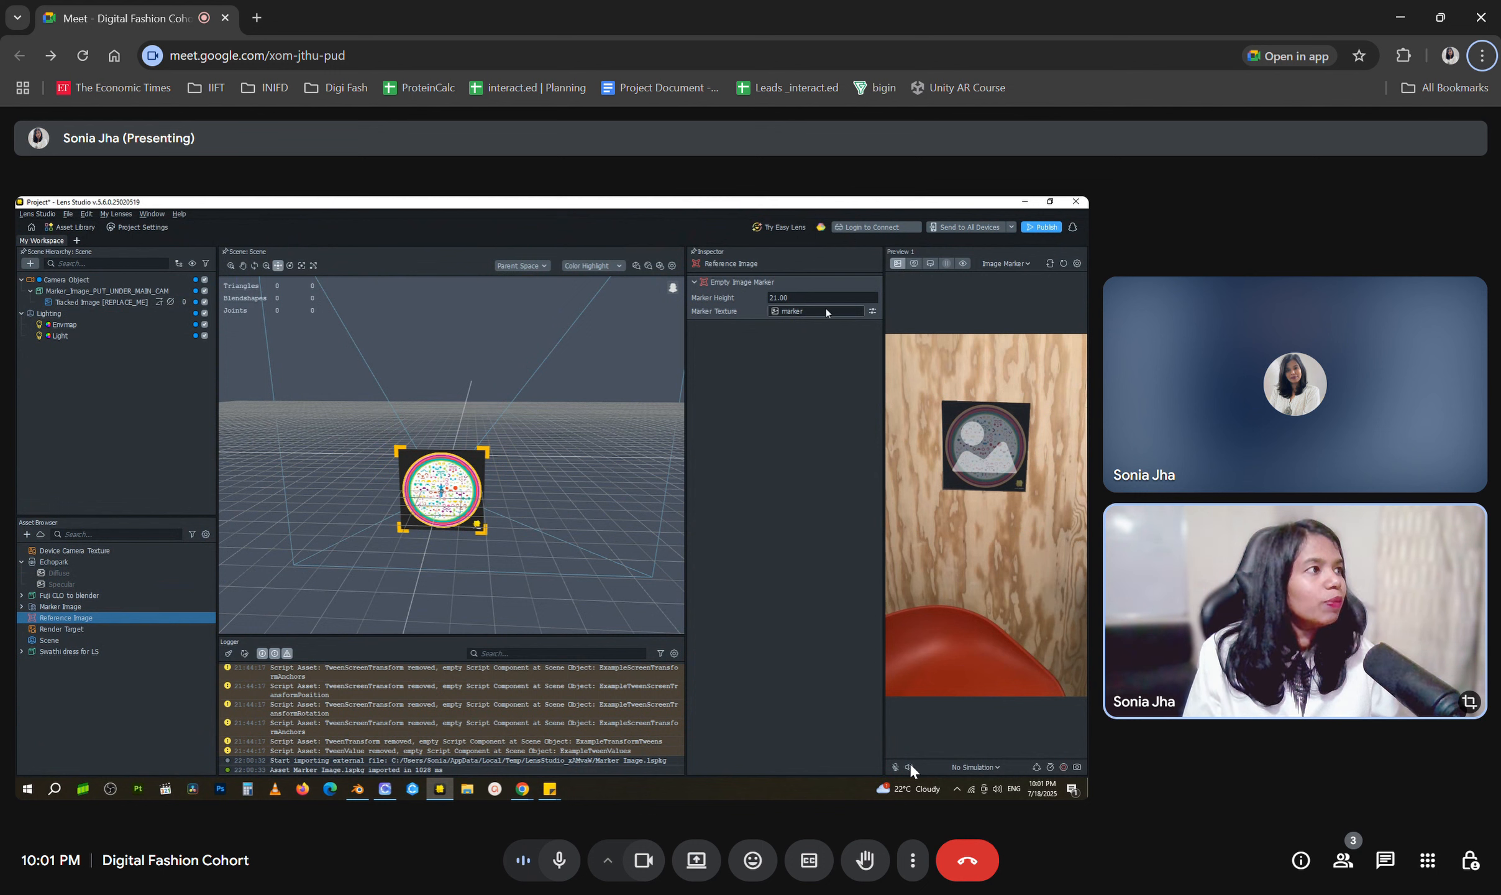
Examine the texture choices for the Reference Image marker and the properties of the Tracked Image and its parent marker object
click(801, 312)
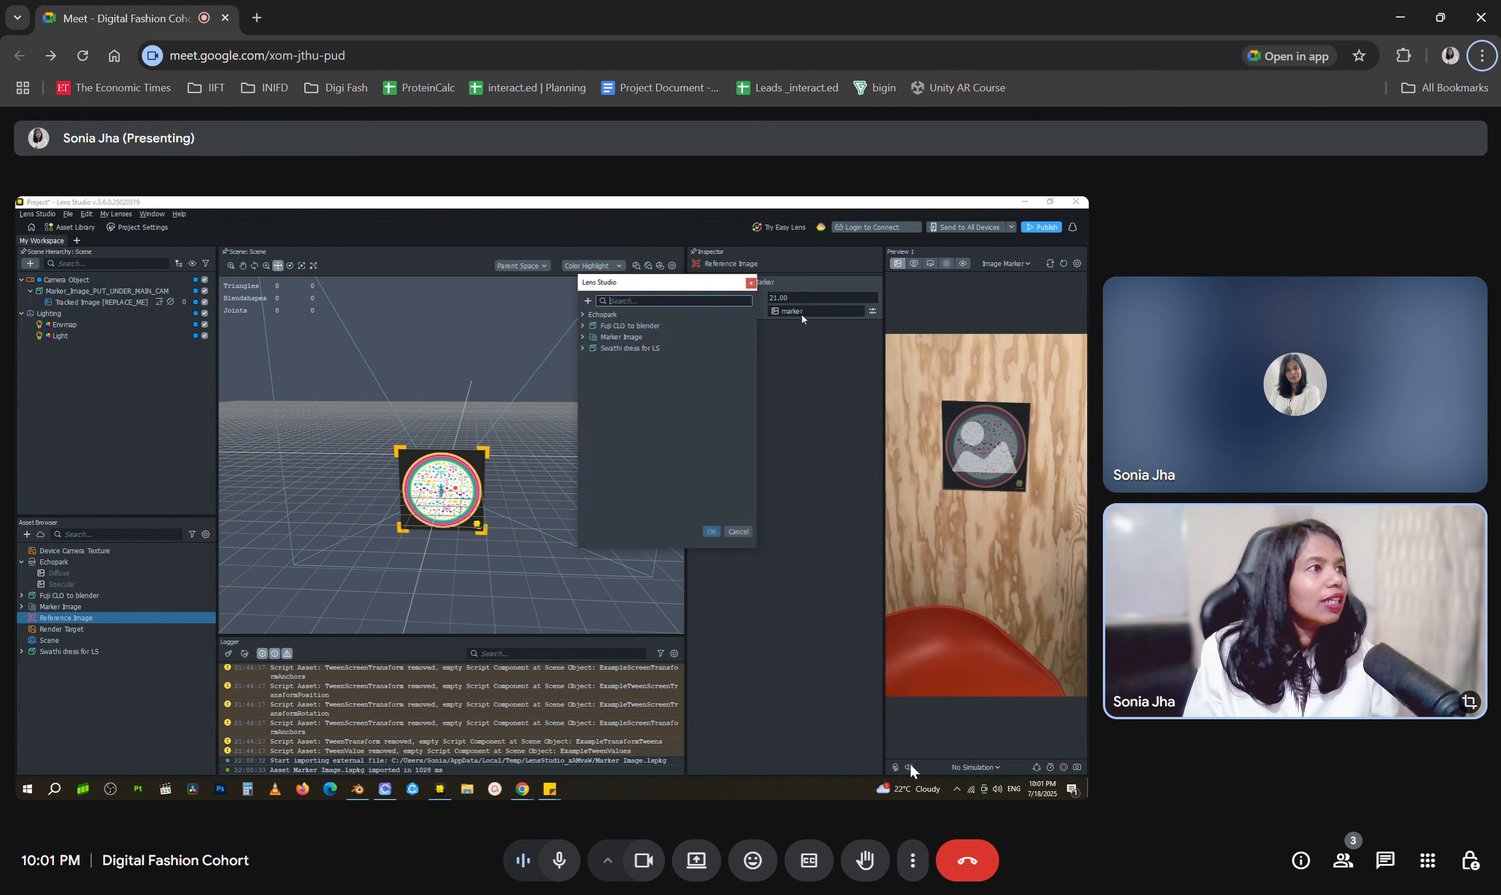
click(732, 530)
click(84, 305)
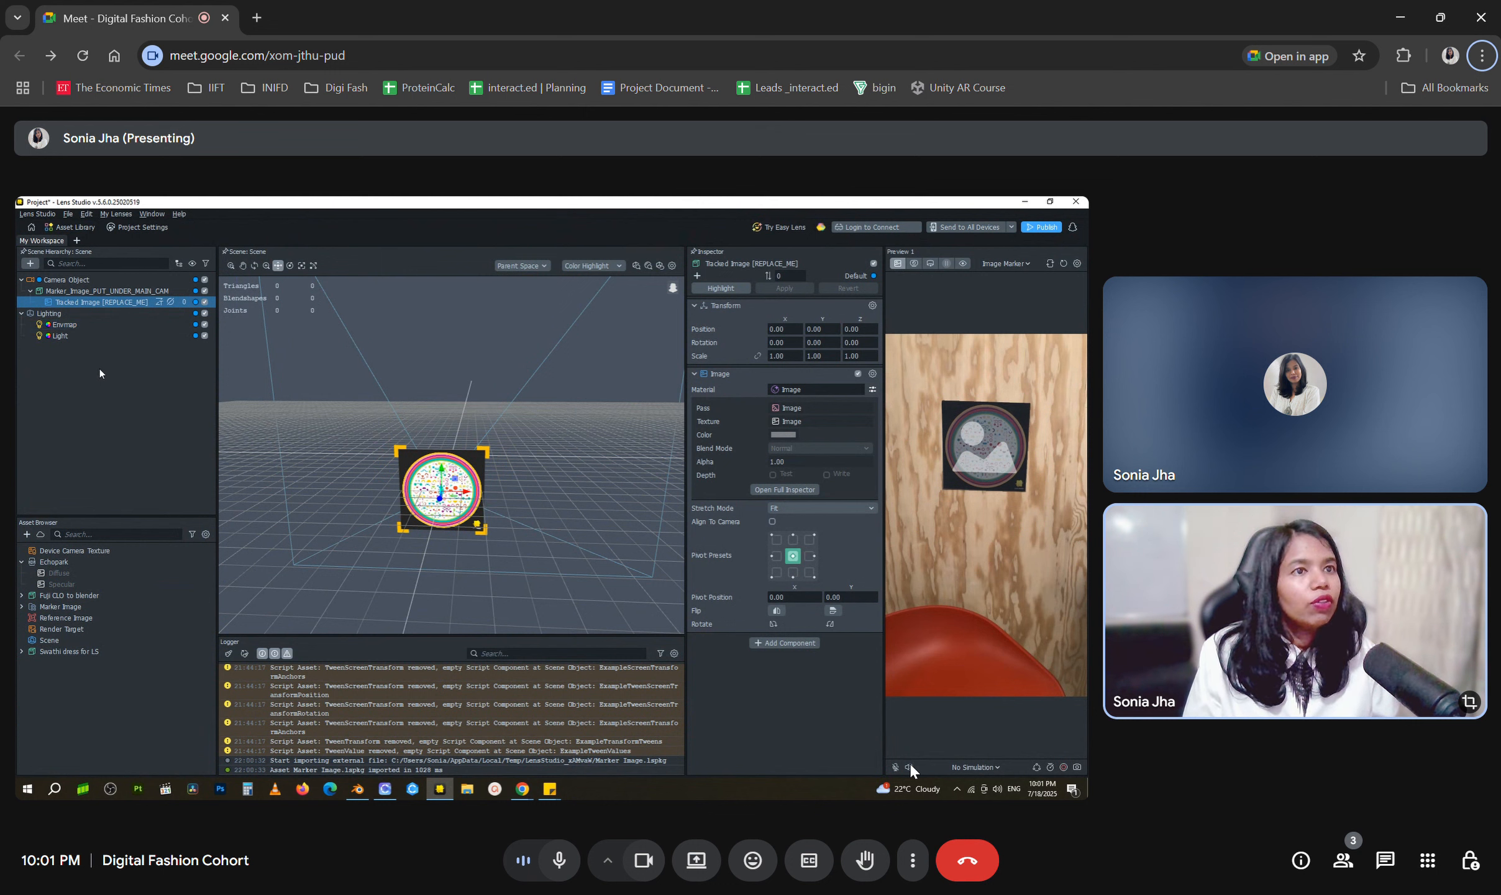
click(269, 468)
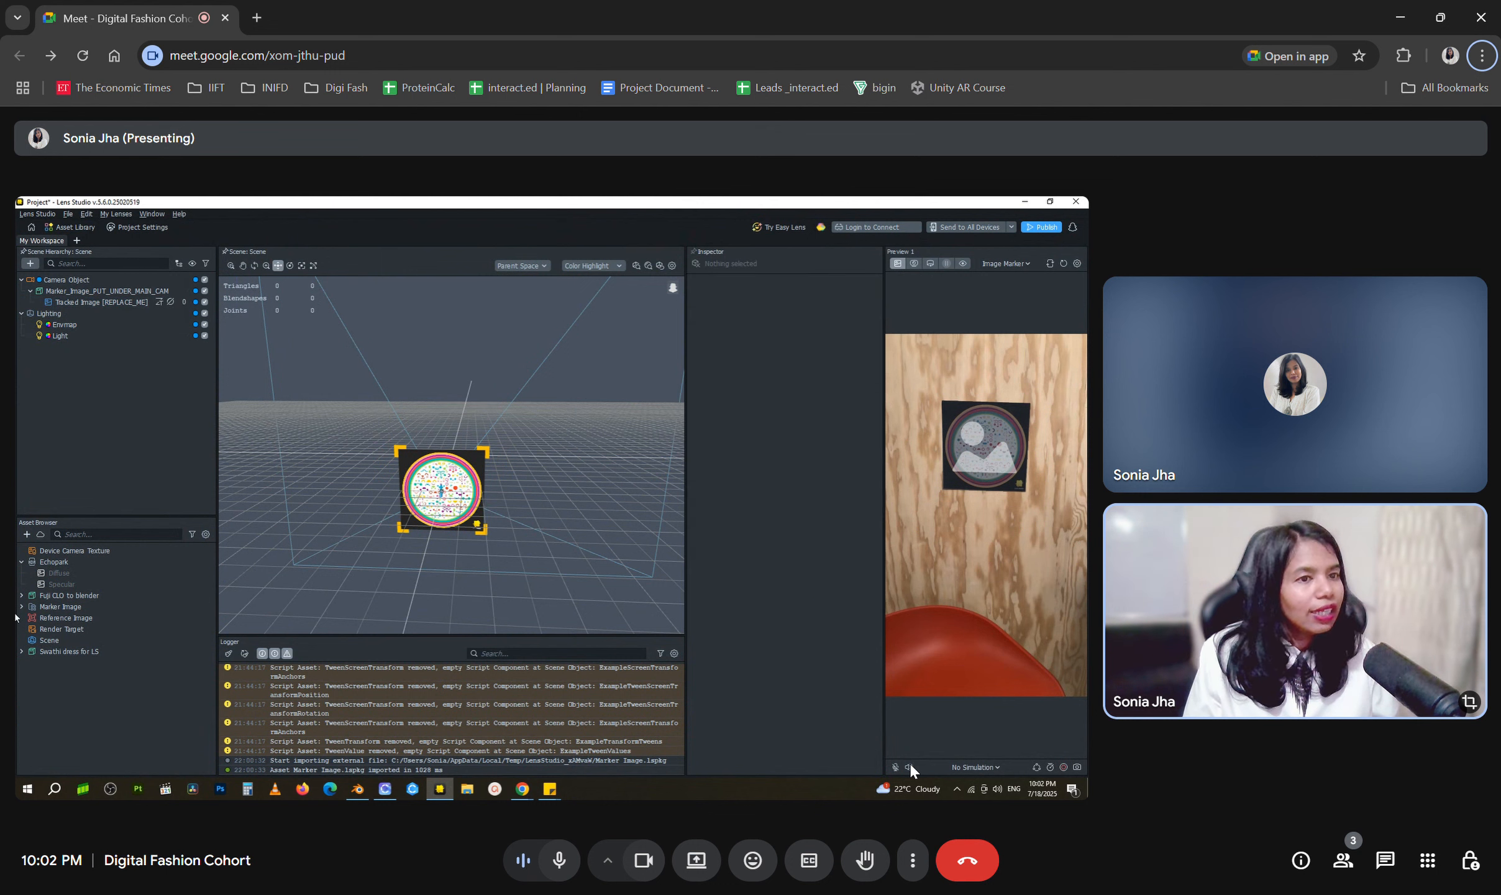
click(98, 291)
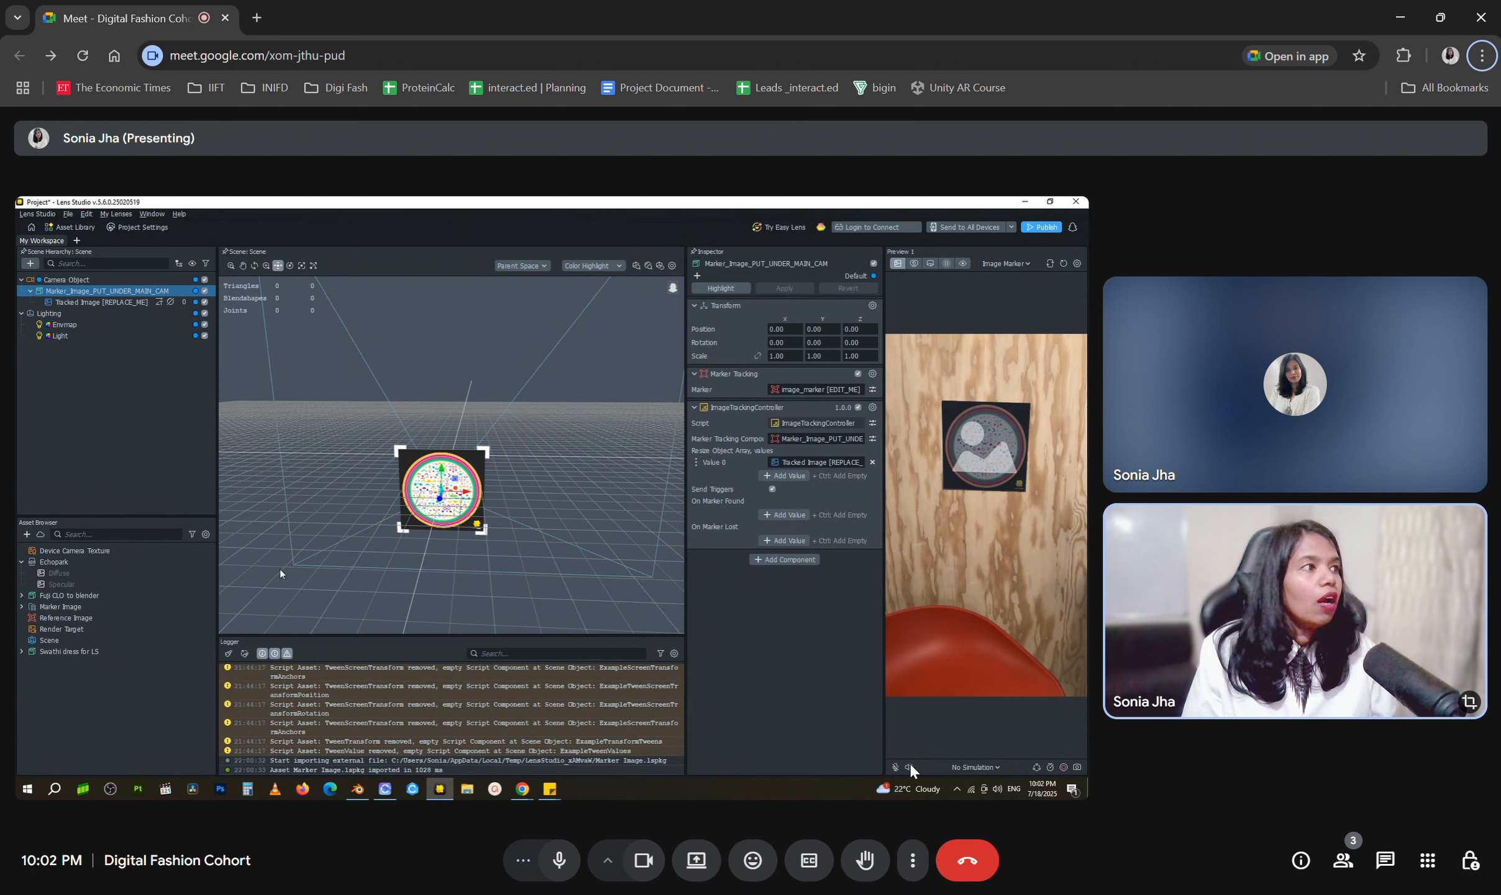
Add the dress prefab to the scene and nest it under Marker_Image_PUT_UNDER_MAIN_CAM
click(54, 378)
click(22, 652)
drag(65, 707, 97, 361)
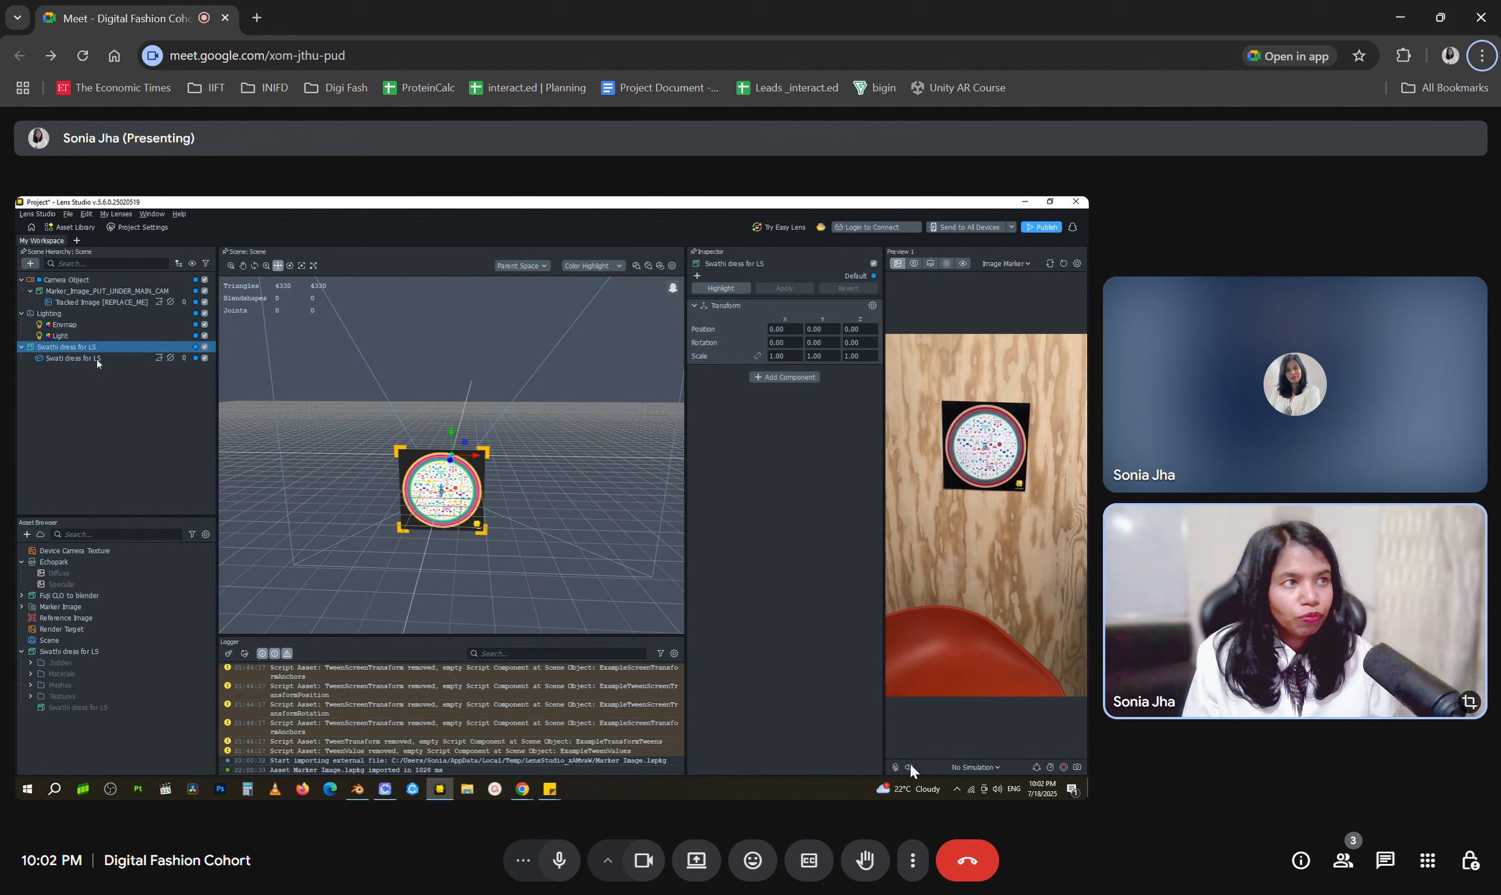
scroll(536, 526, down, 2)
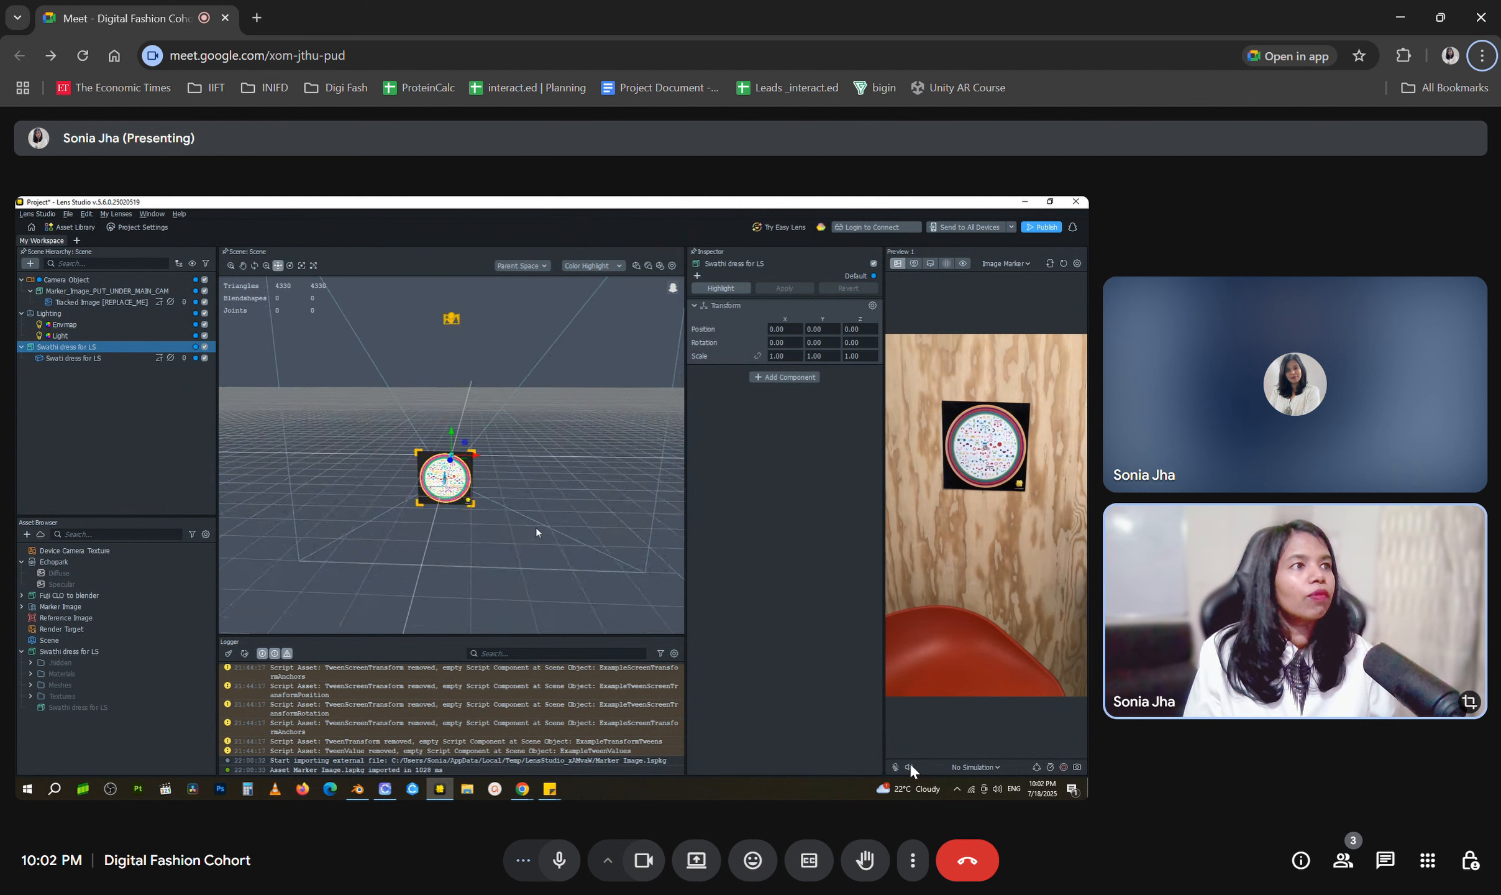
scroll(535, 525, down, 5)
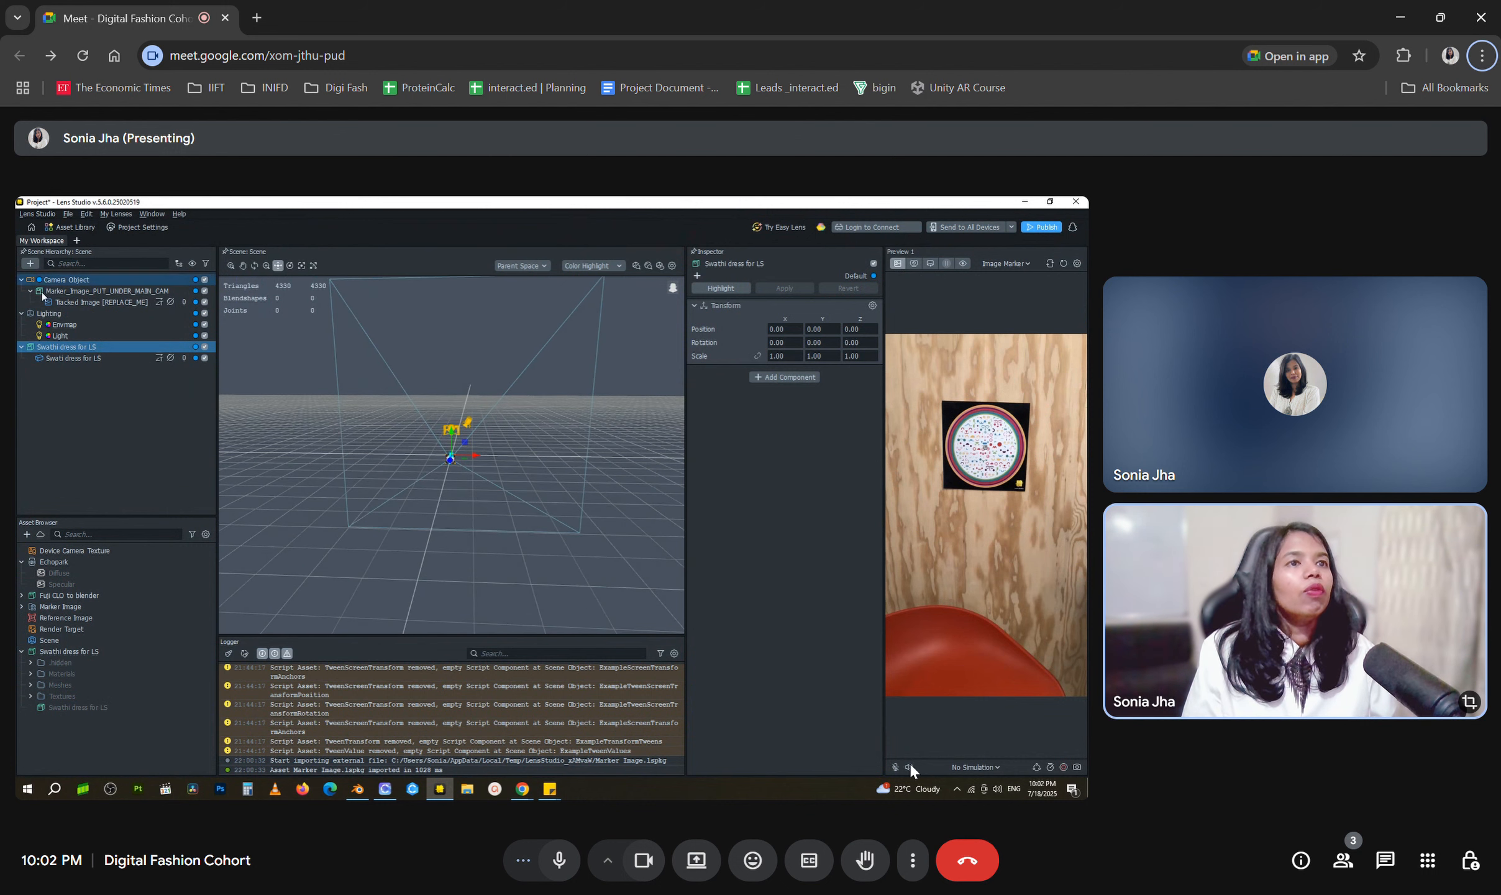
drag(100, 347, 132, 293)
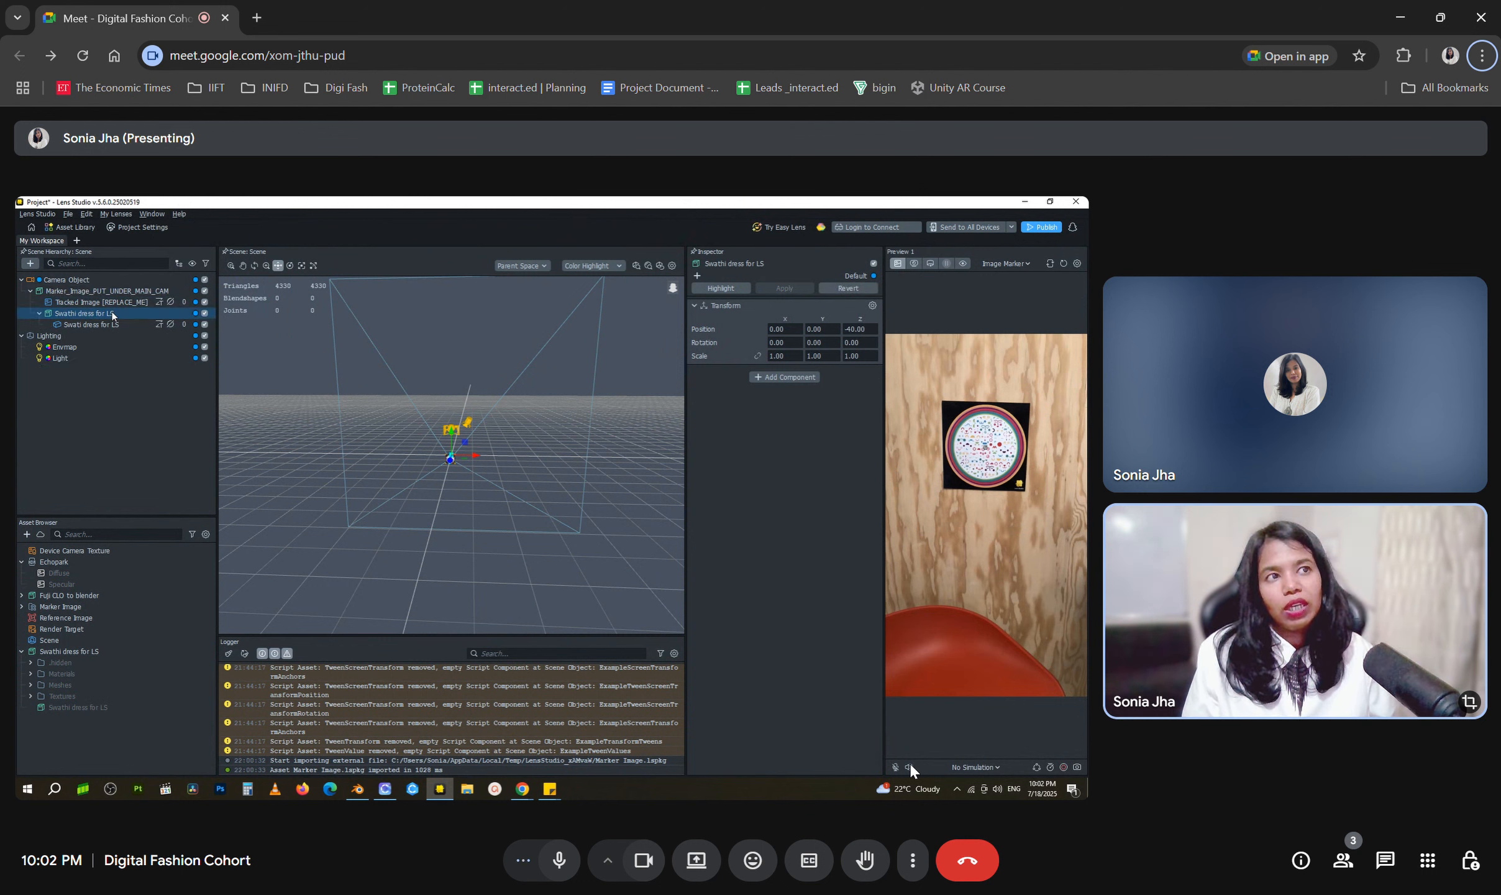
Link the scale axes of the dress object and set its uniform scale to 0.1
scroll(381, 449, down, 5)
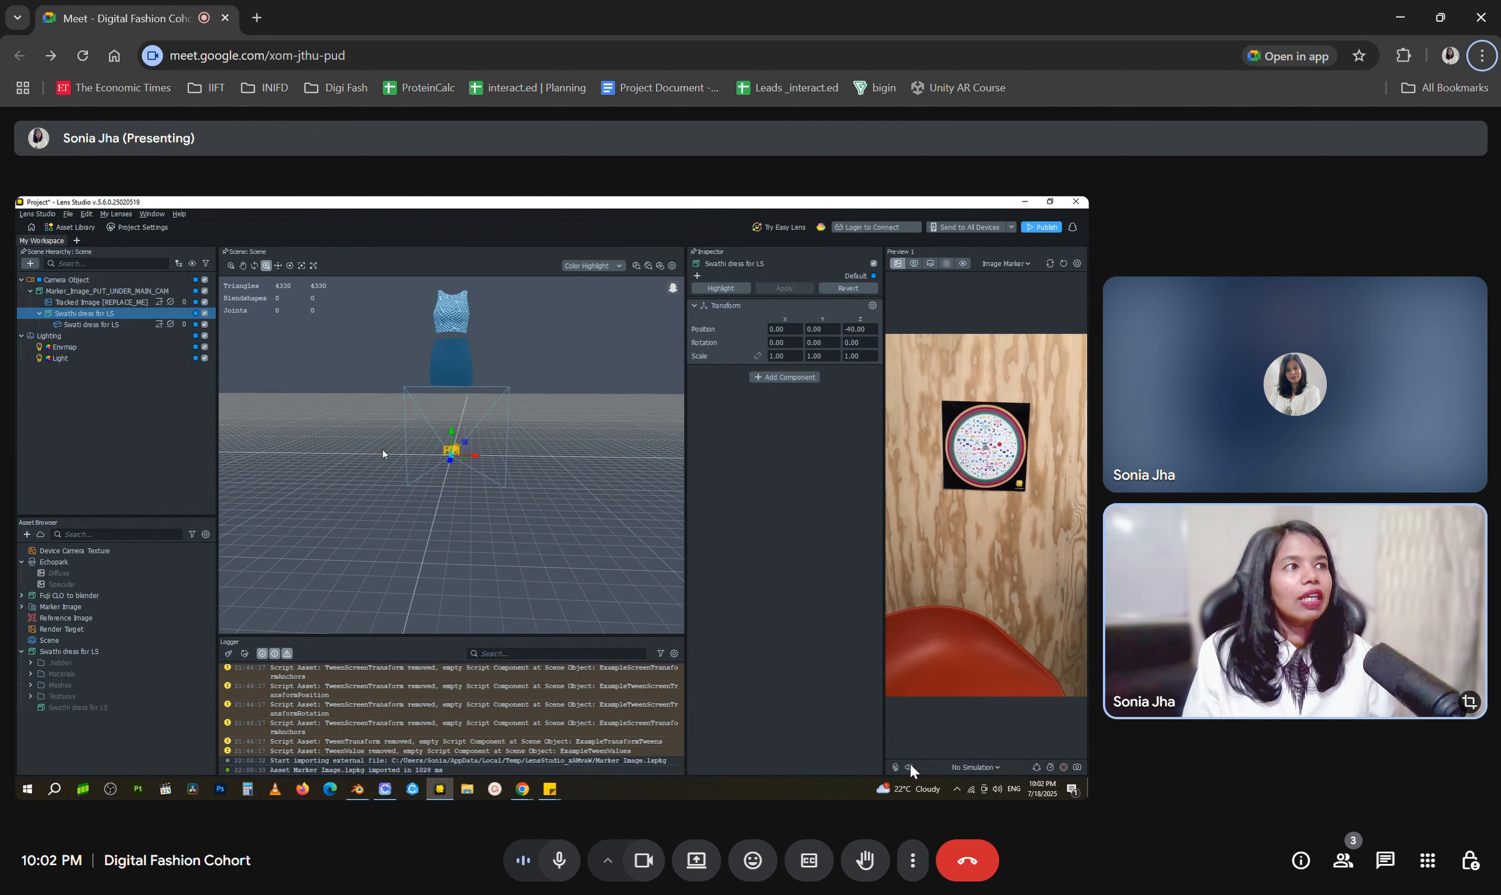
click(759, 357)
text(0.1)
key(Return)
Move the dress down and forward over the image marker, to about Y -111 and Z -29, keeping the dress object selected
scroll(567, 417, down, 3)
alt+right_drag(488, 474, 653, 505)
alt+drag(652, 504, 532, 486)
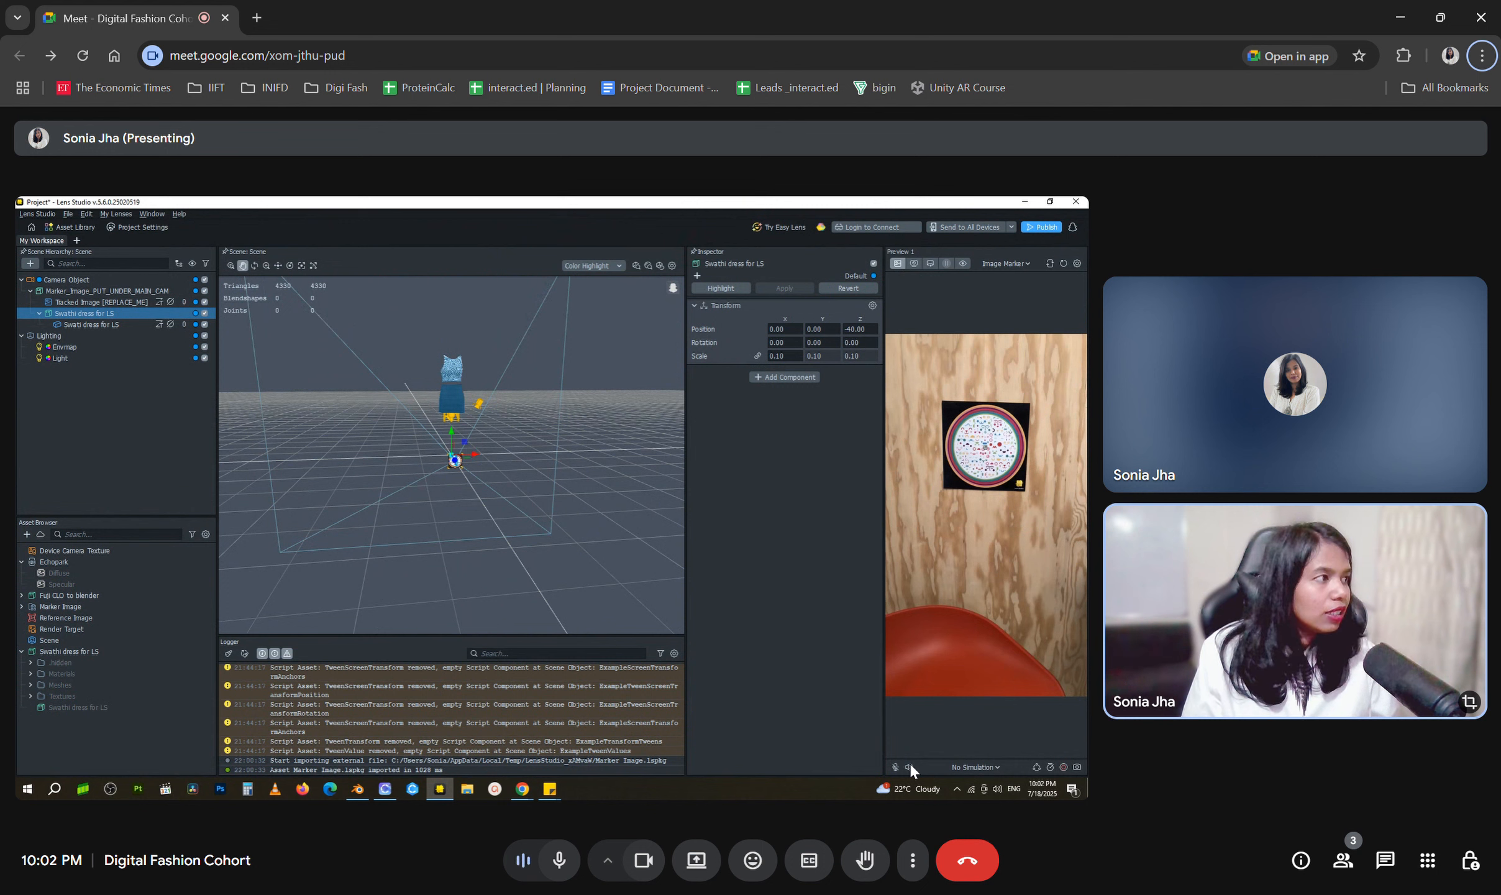
alt+drag(334, 467, 473, 466)
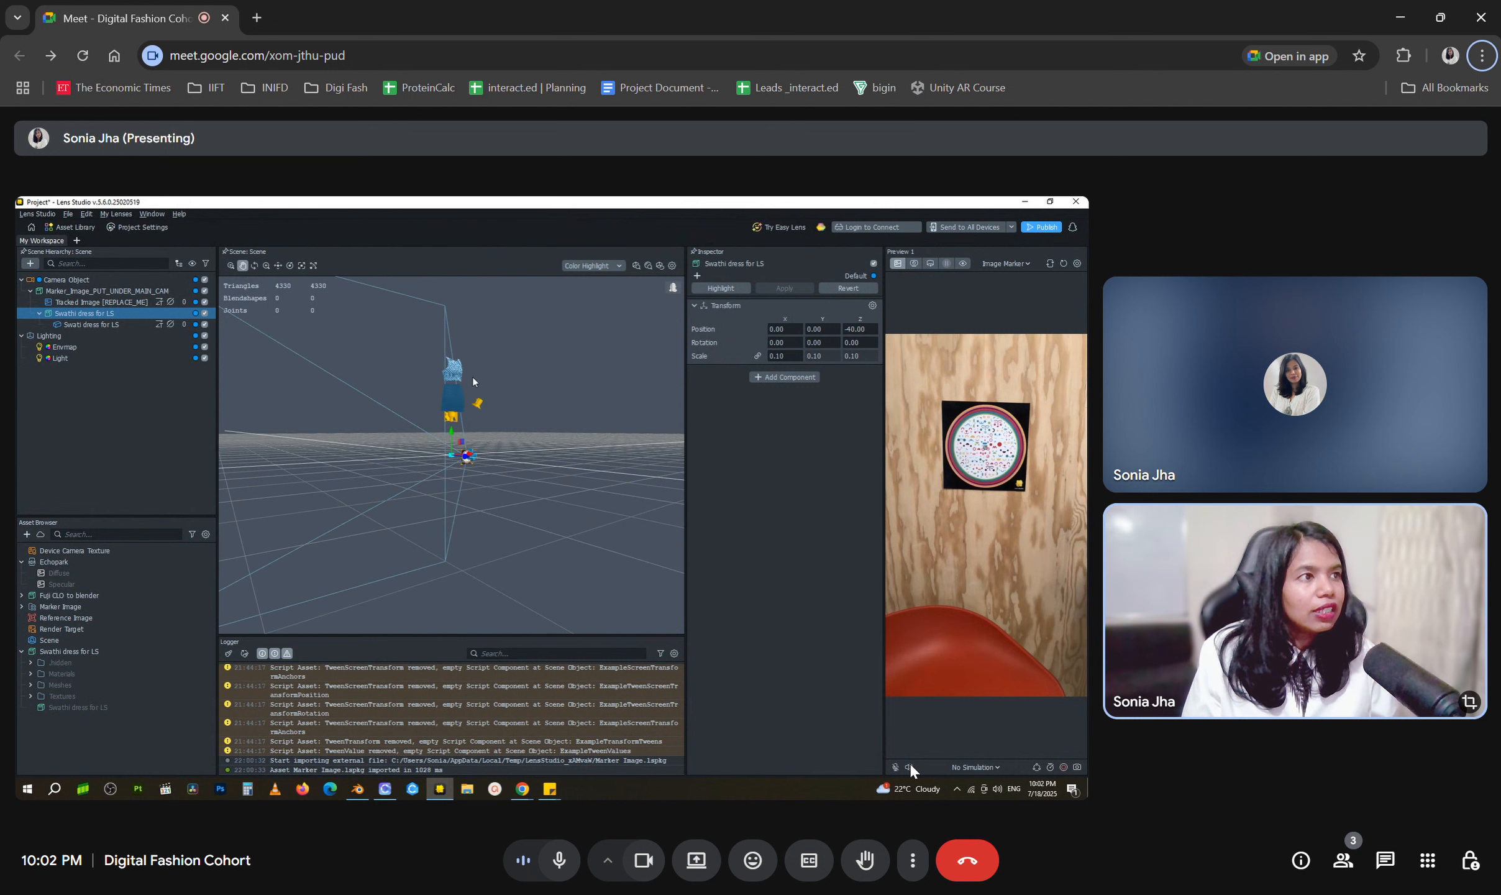
click(533, 414)
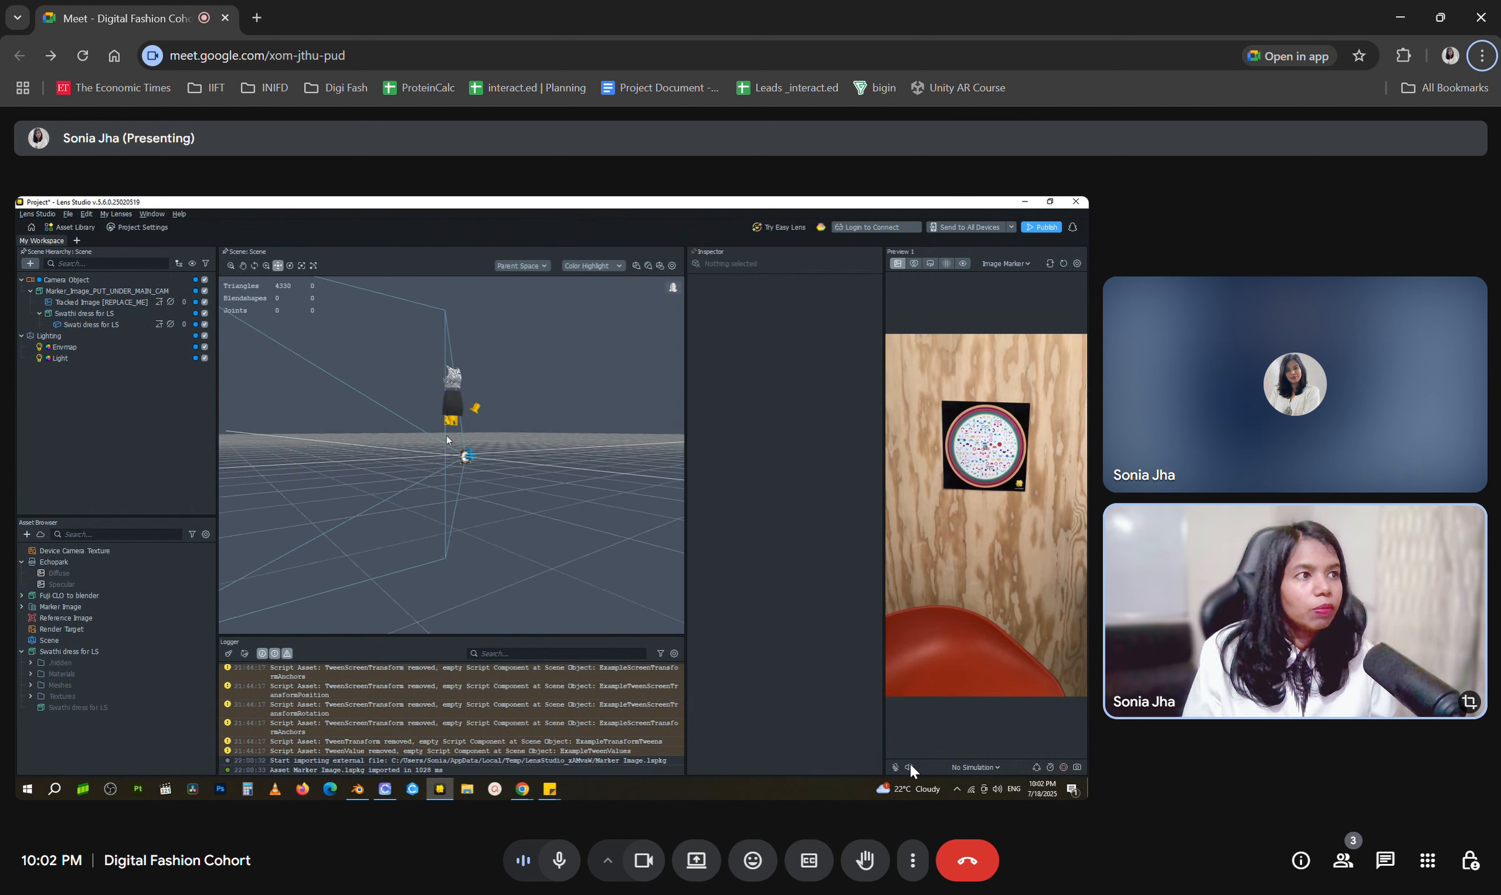
alt+drag(474, 446, 508, 448)
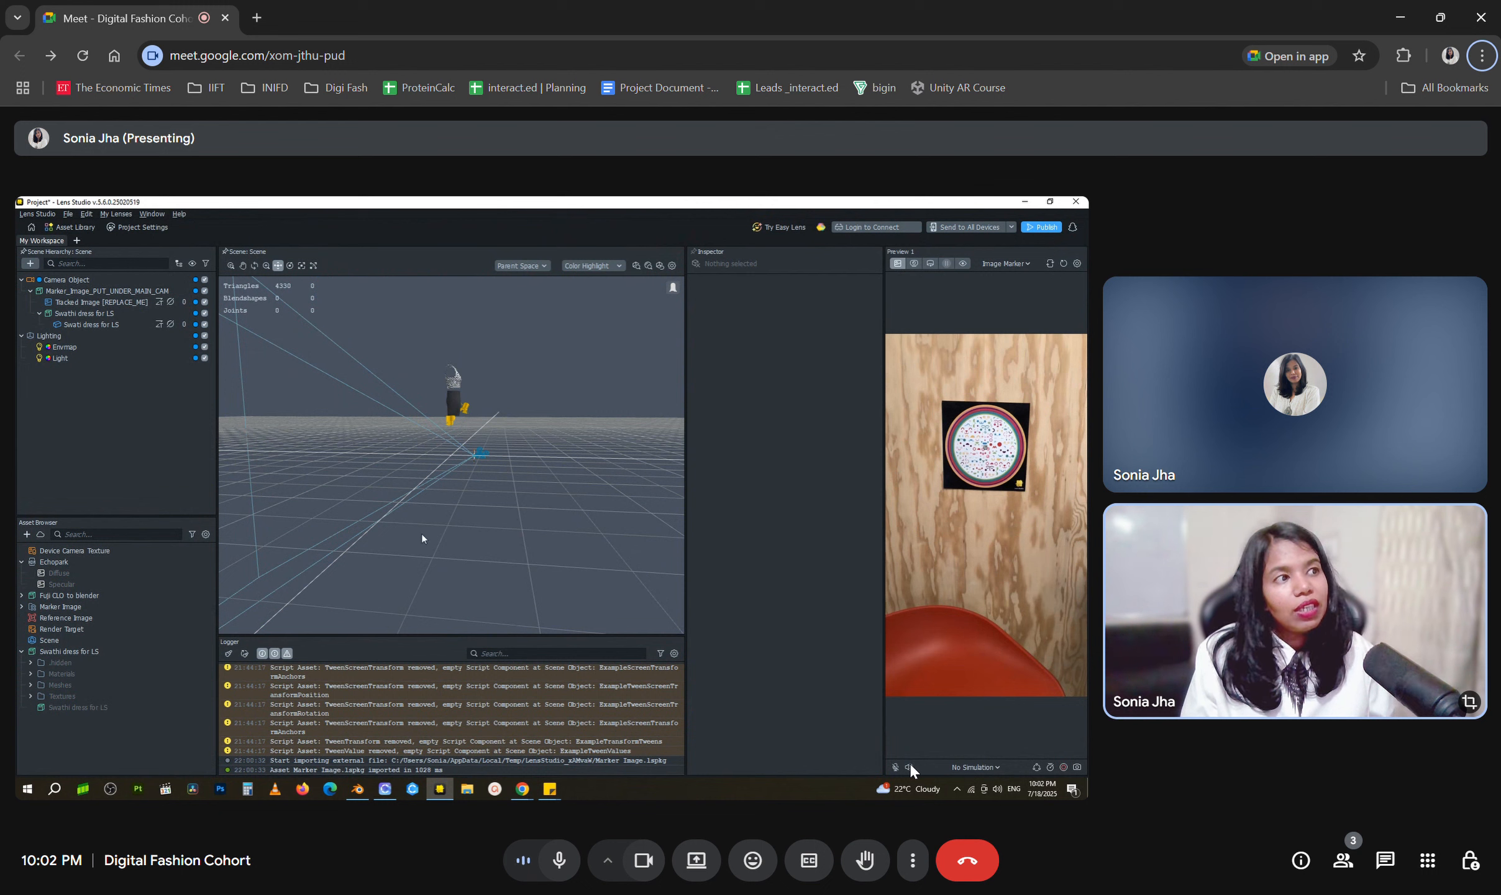
click(458, 432)
drag(458, 436, 484, 524)
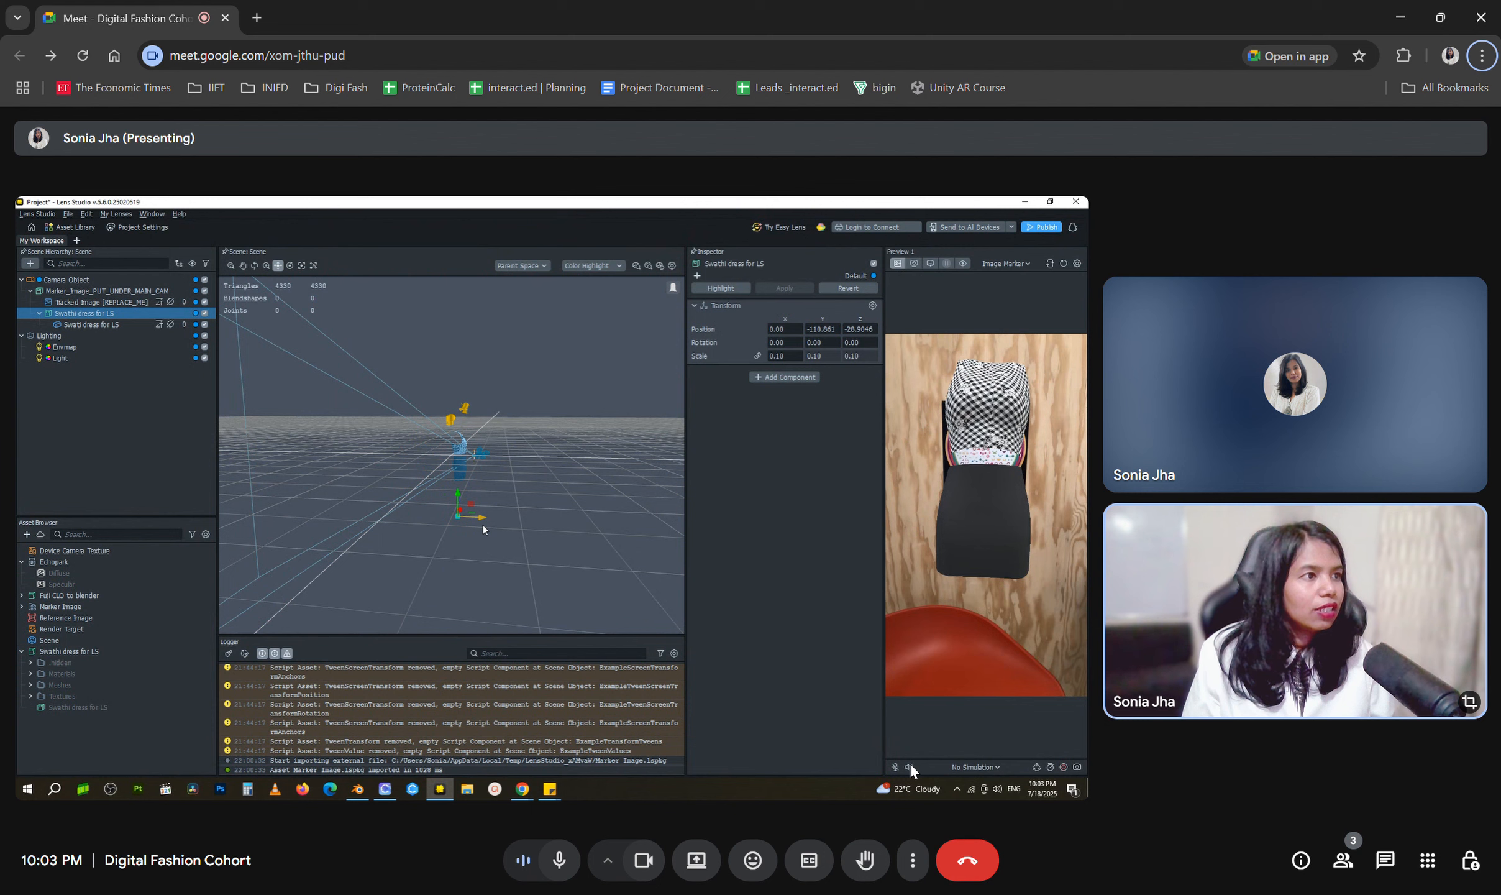
mouse_move(536, 491)
right_down()
mouse_move(547, 483)
mouse_move(485, 482)
mouse_move(478, 467)
right_up()
scroll(477, 466, up, 4)
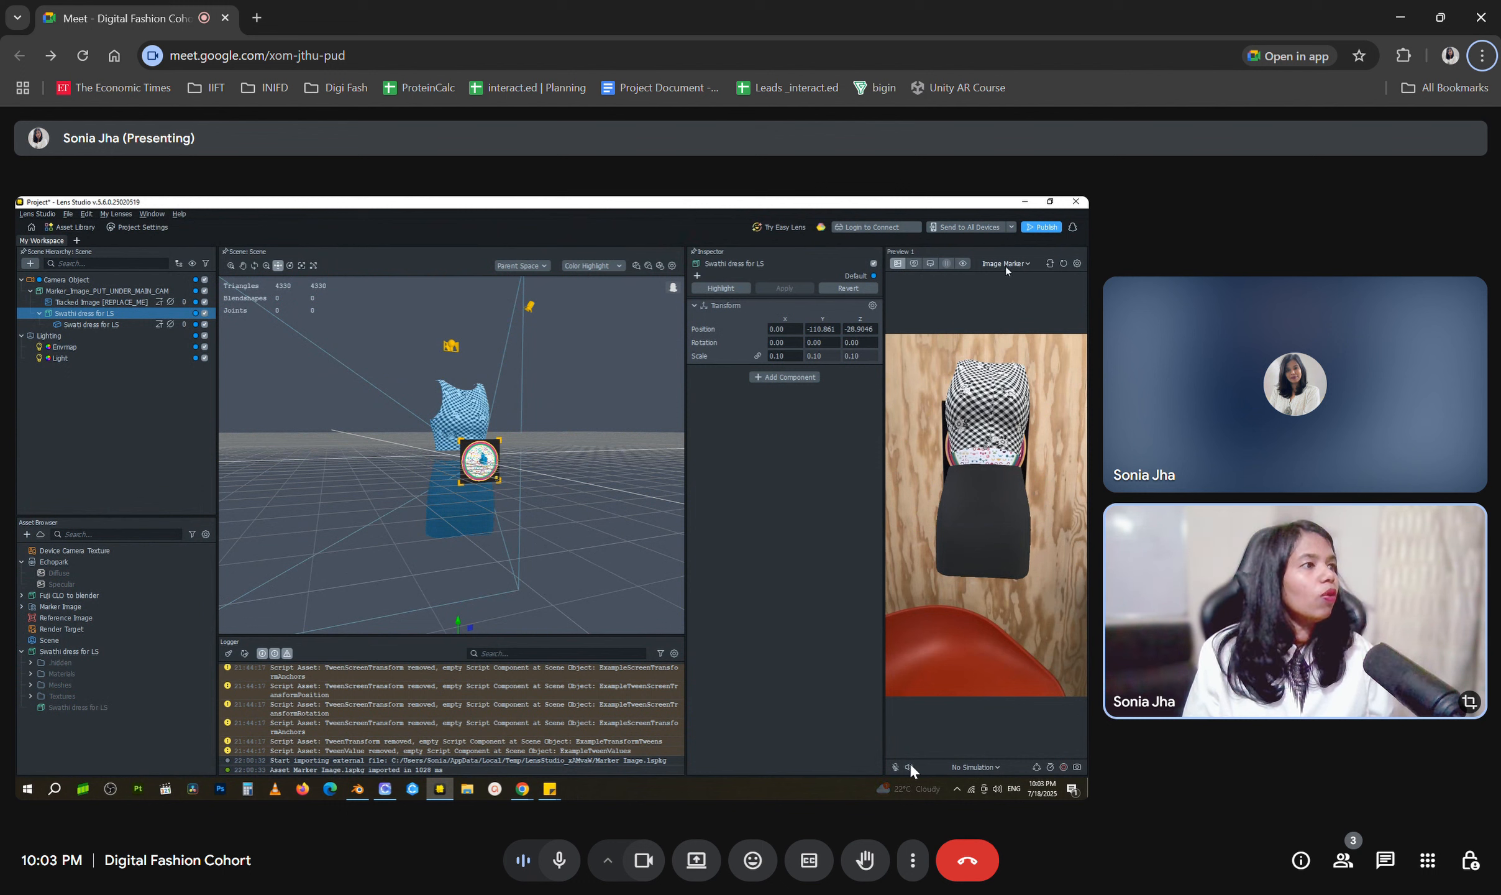
click(453, 634)
click(94, 313)
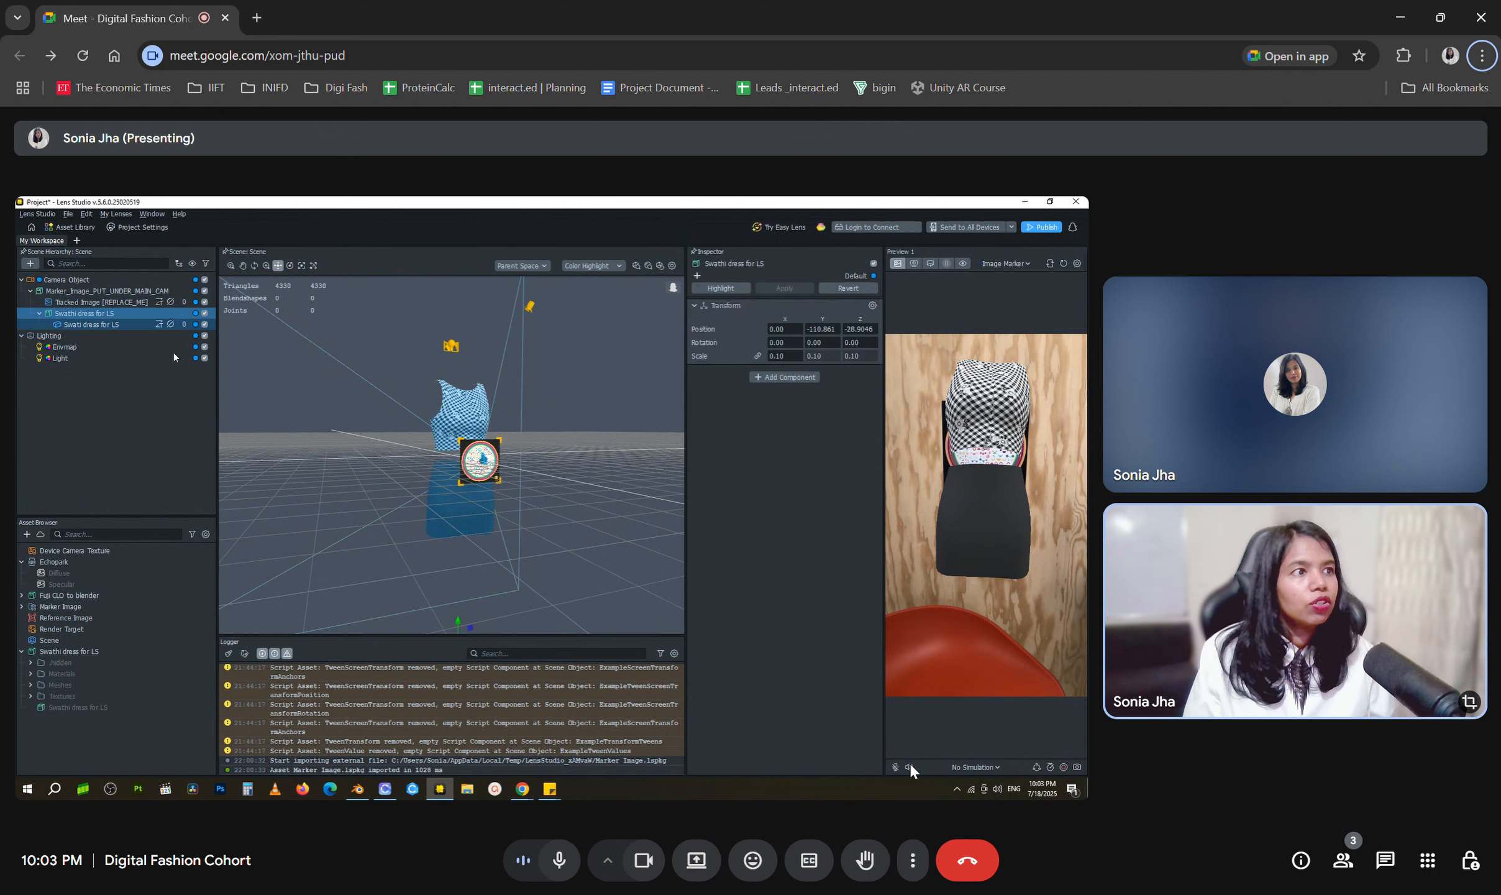
Lower the dress to about Y -118 and switch the preview source to Demo project file
drag(458, 630, 455, 637)
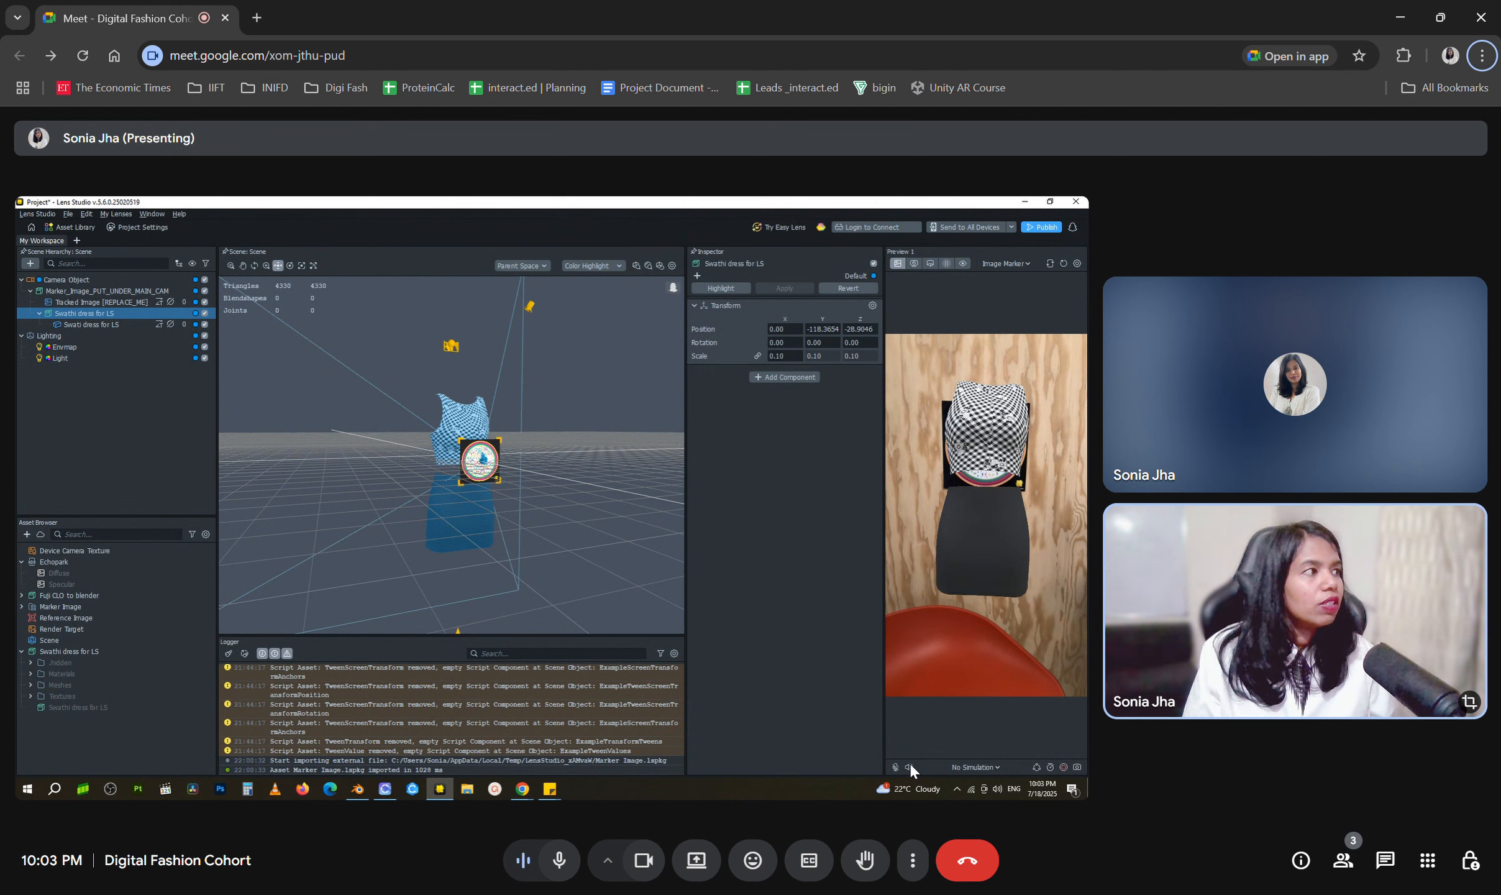
click(1018, 264)
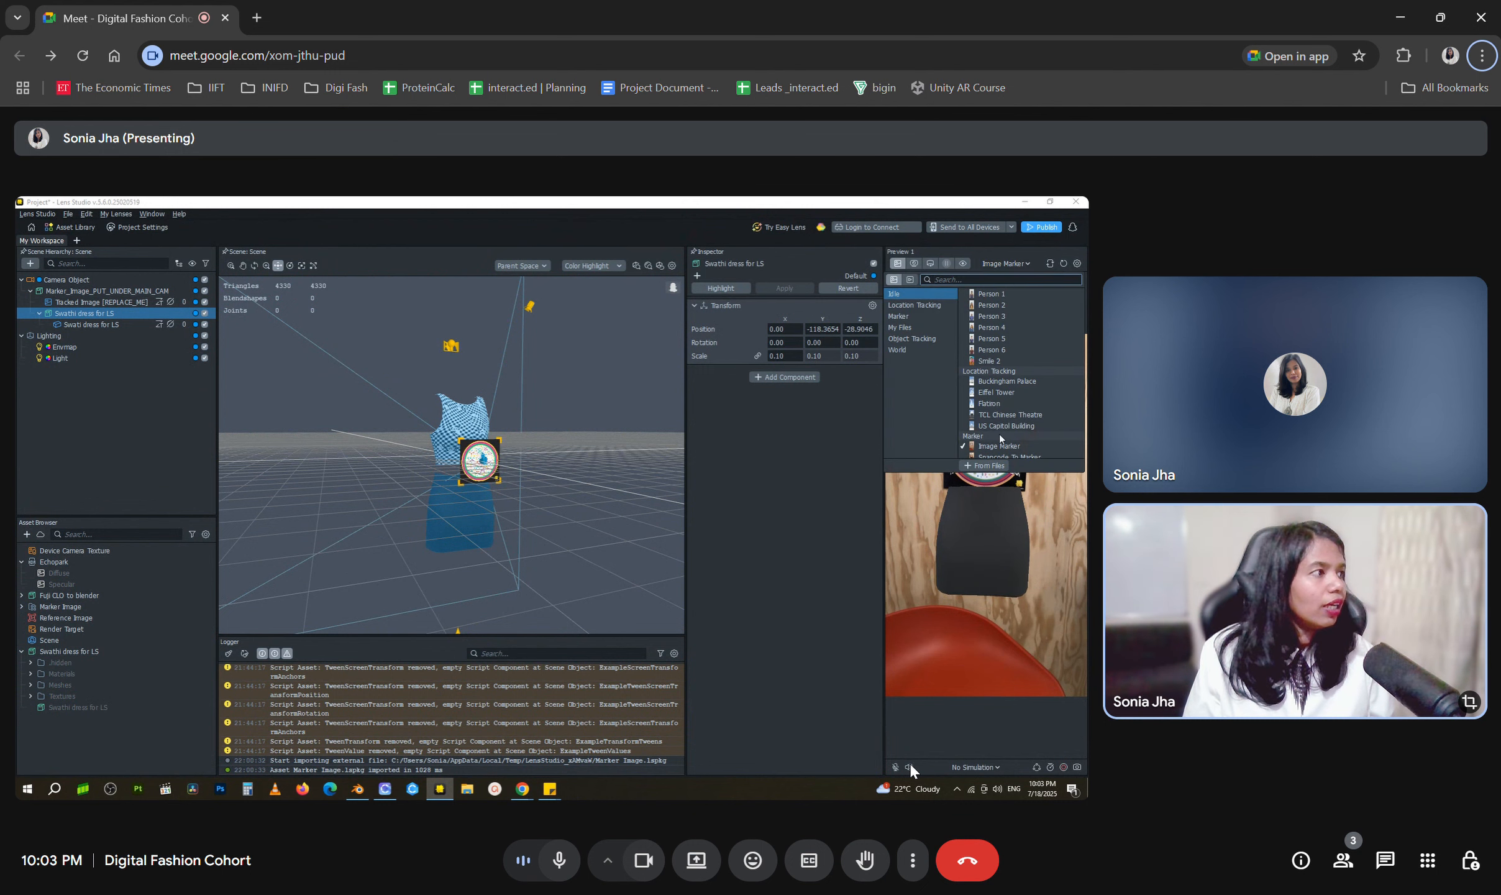
scroll(1008, 443, down, 2)
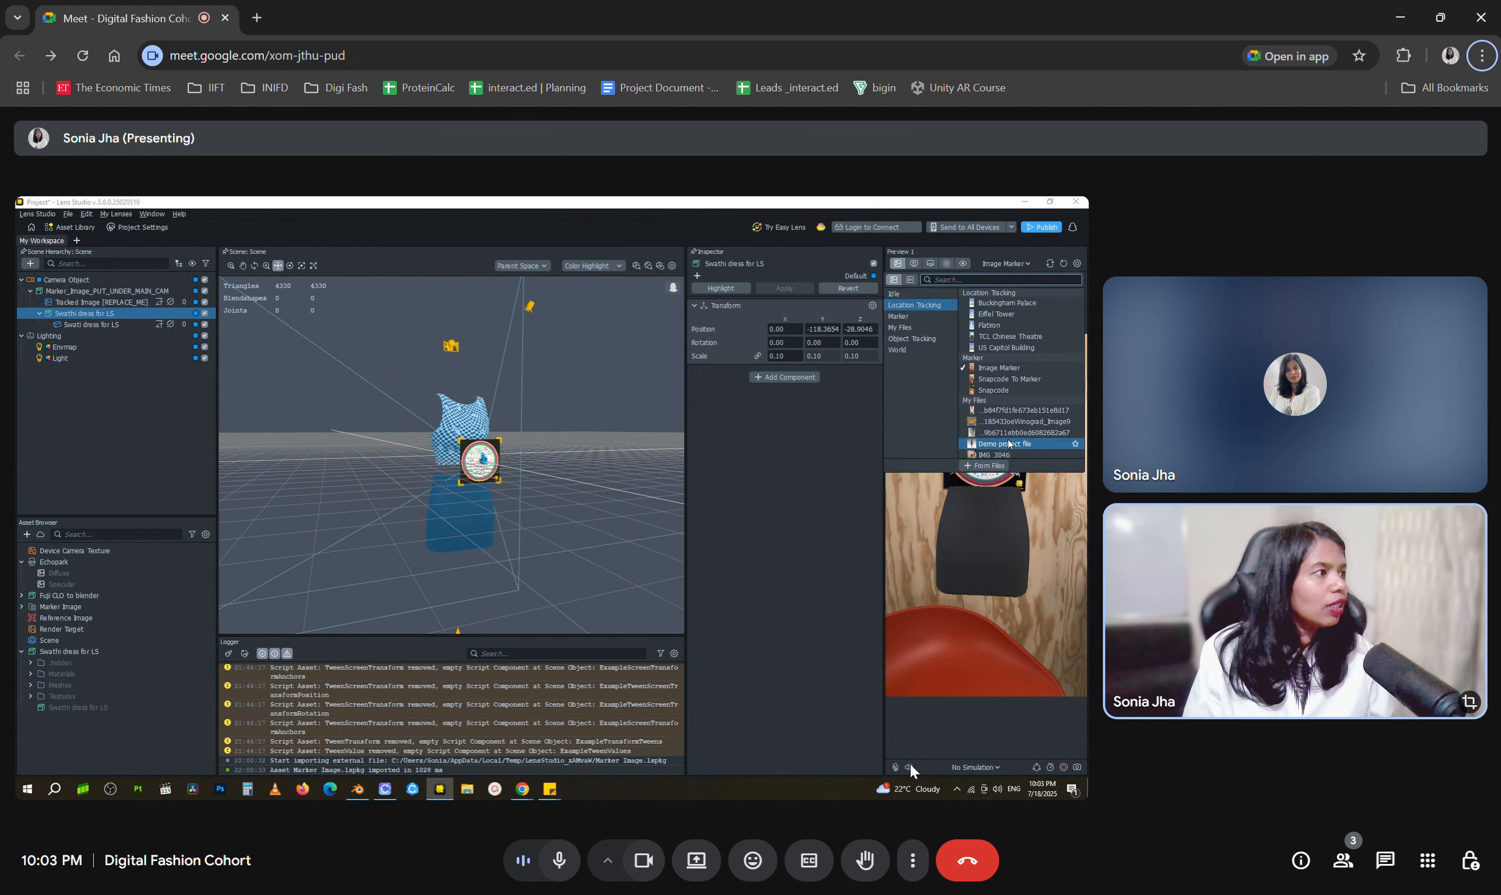
click(1008, 422)
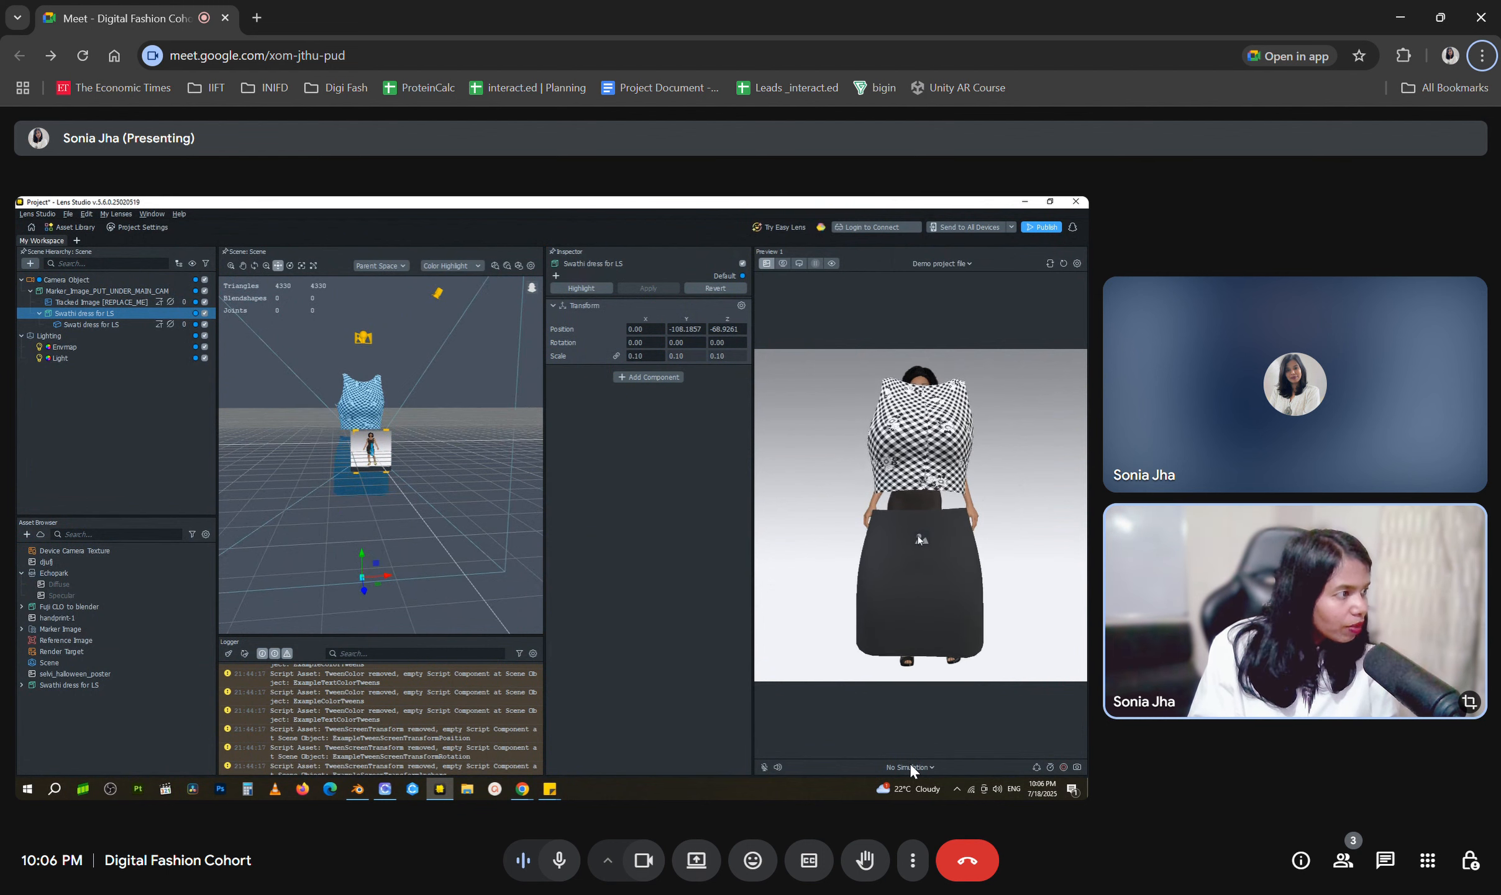
Delete the Tracked Image [REPLACE_ME] object from under Marker_Image_PUT_UNDER_MAIN_CAM
right_click(102, 301)
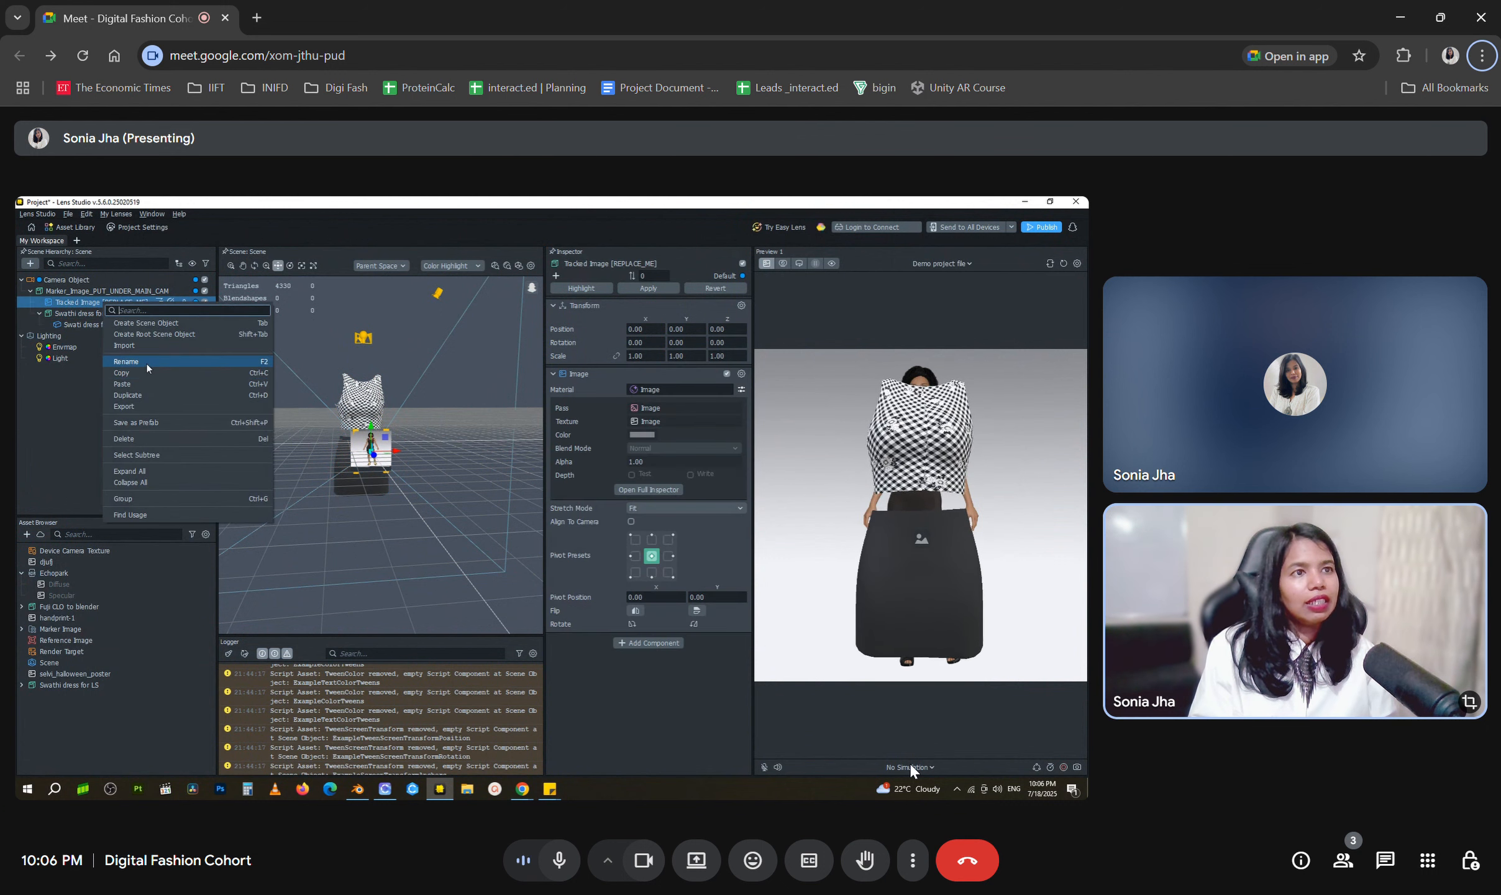
click(142, 436)
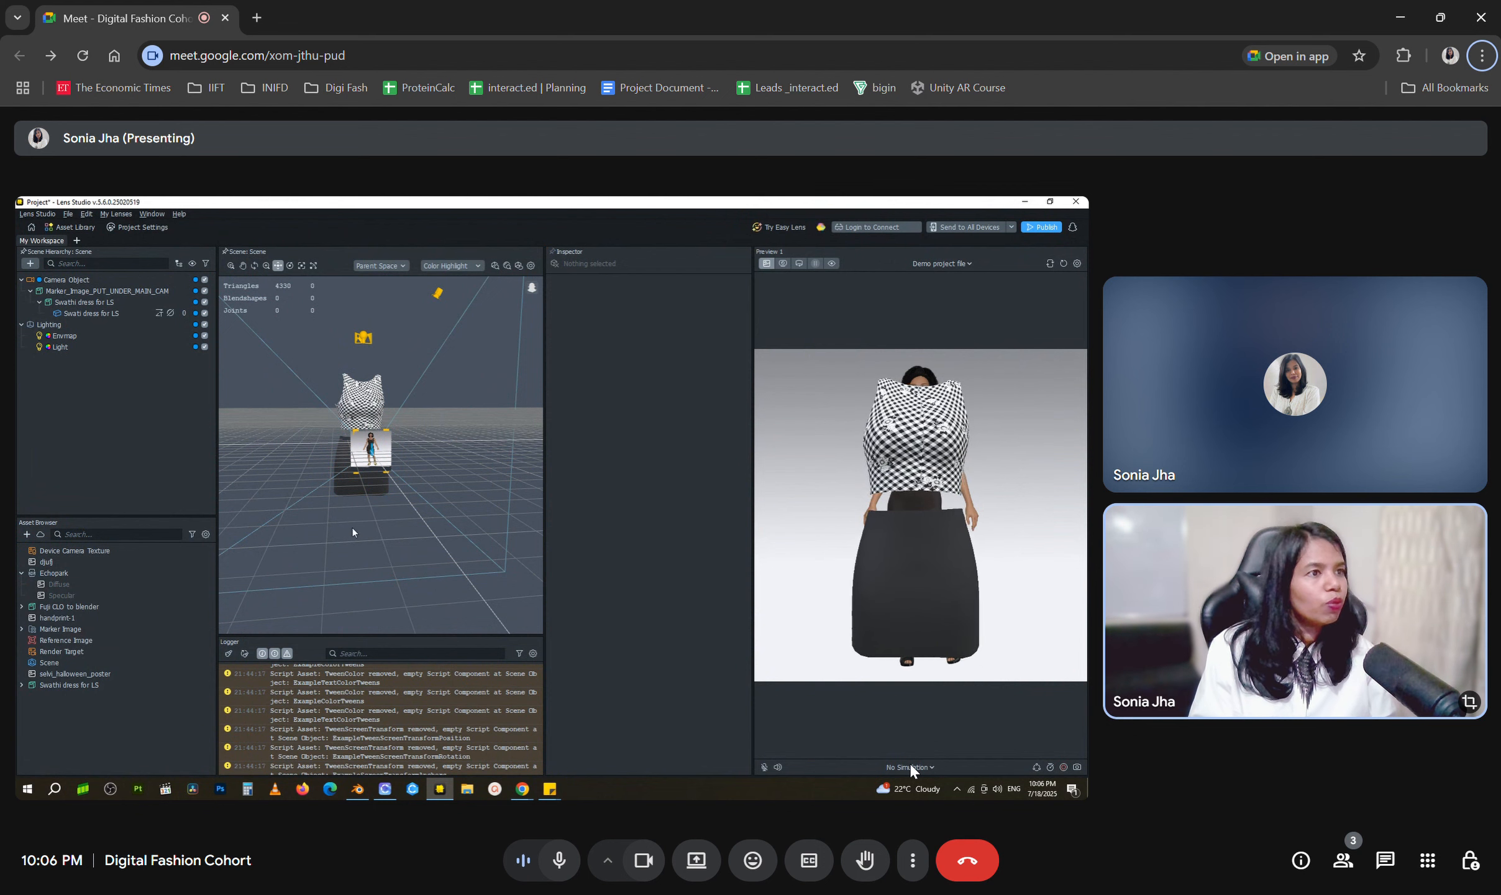
alt+drag(351, 528, 339, 498)
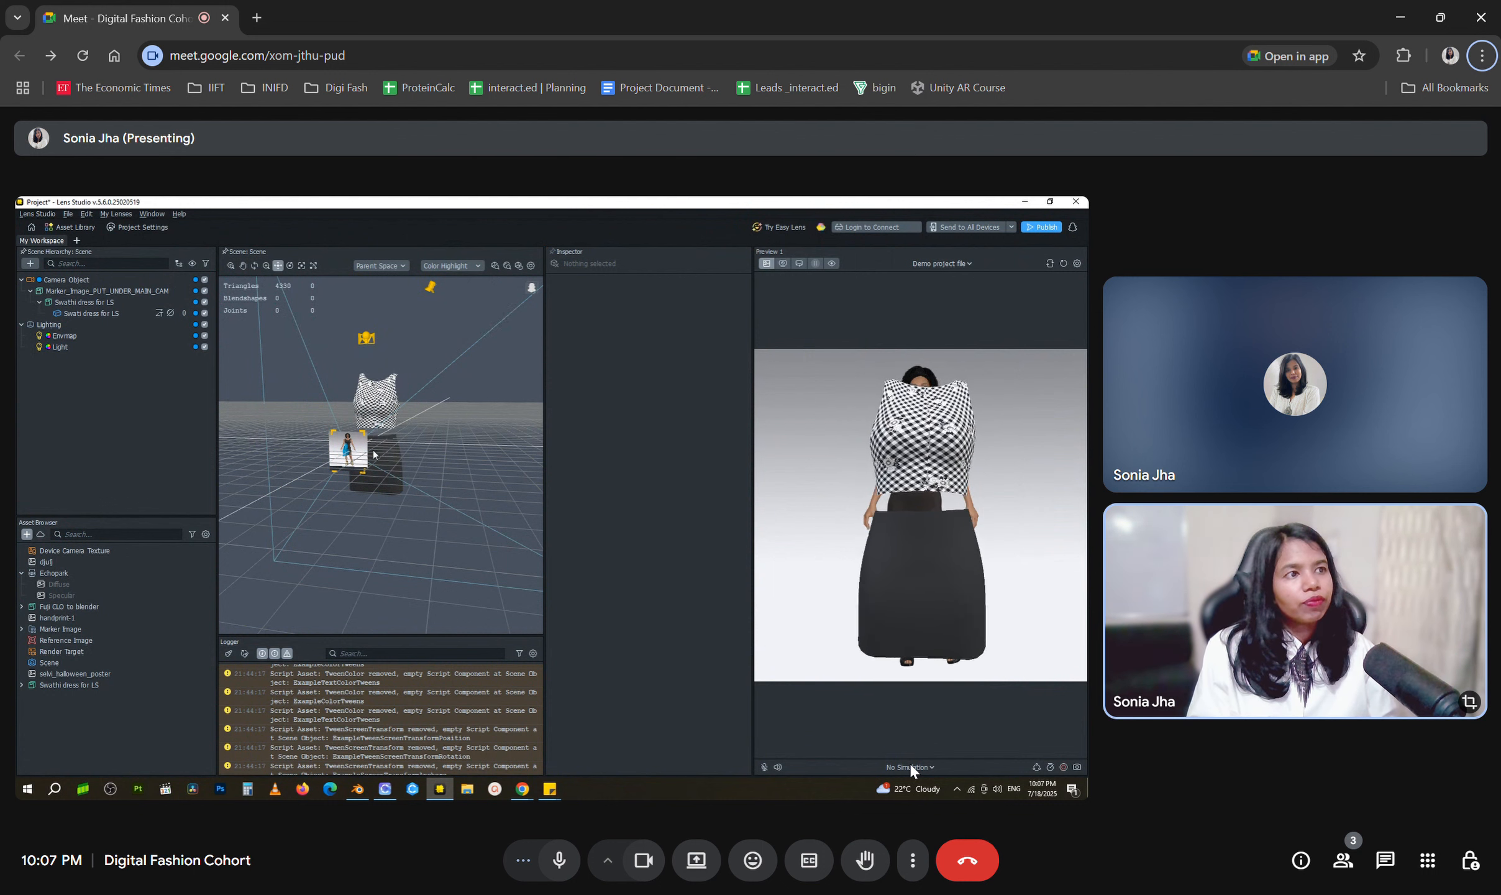
Add the Tween script object to the scene and delete its Examples [REMOVE_ME] group
click(29, 263)
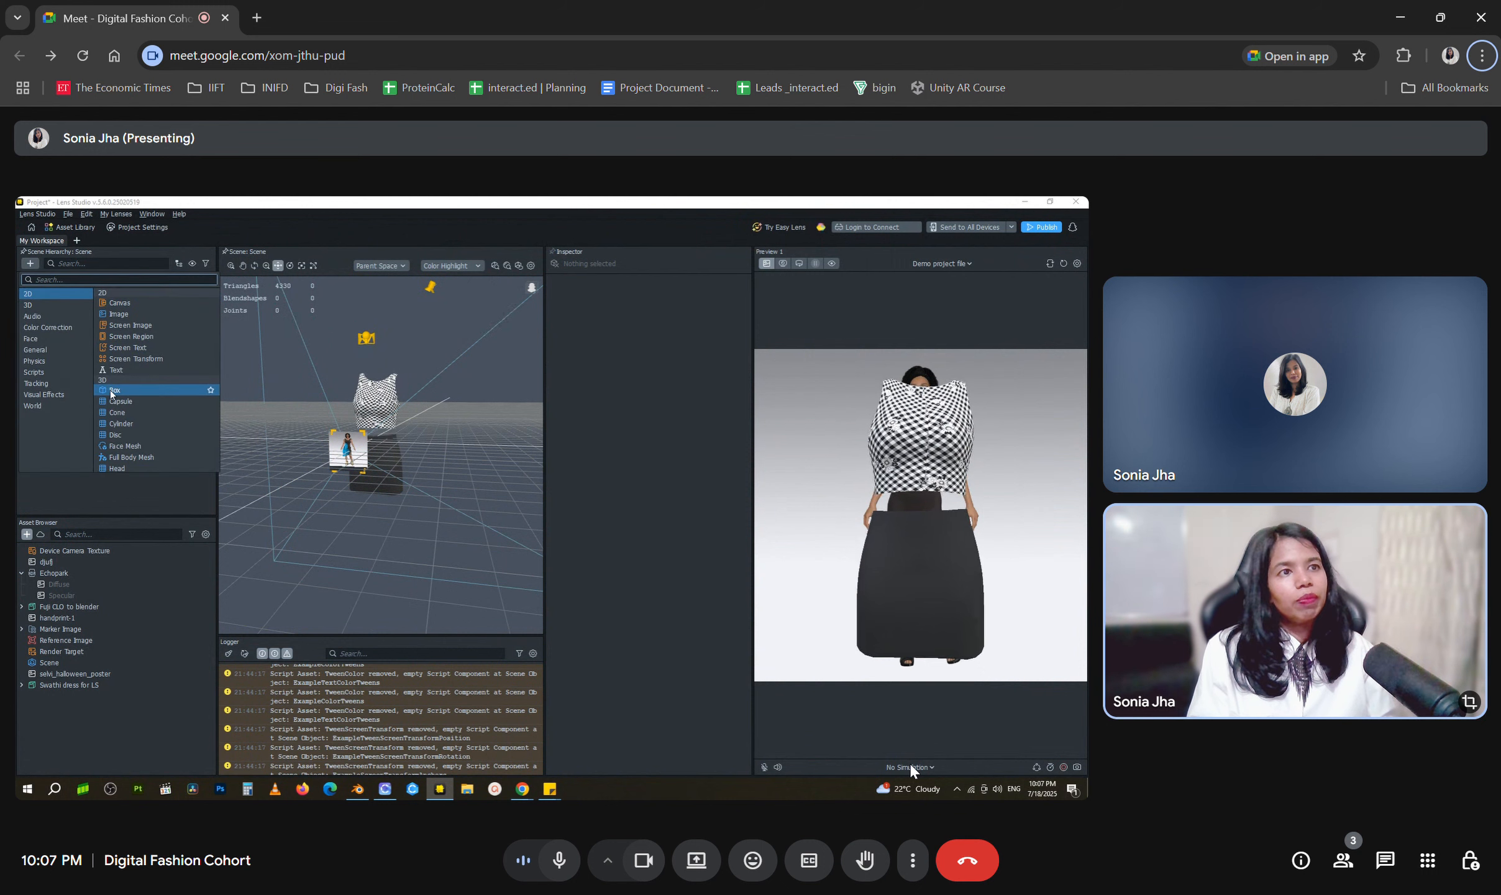
text(twee)
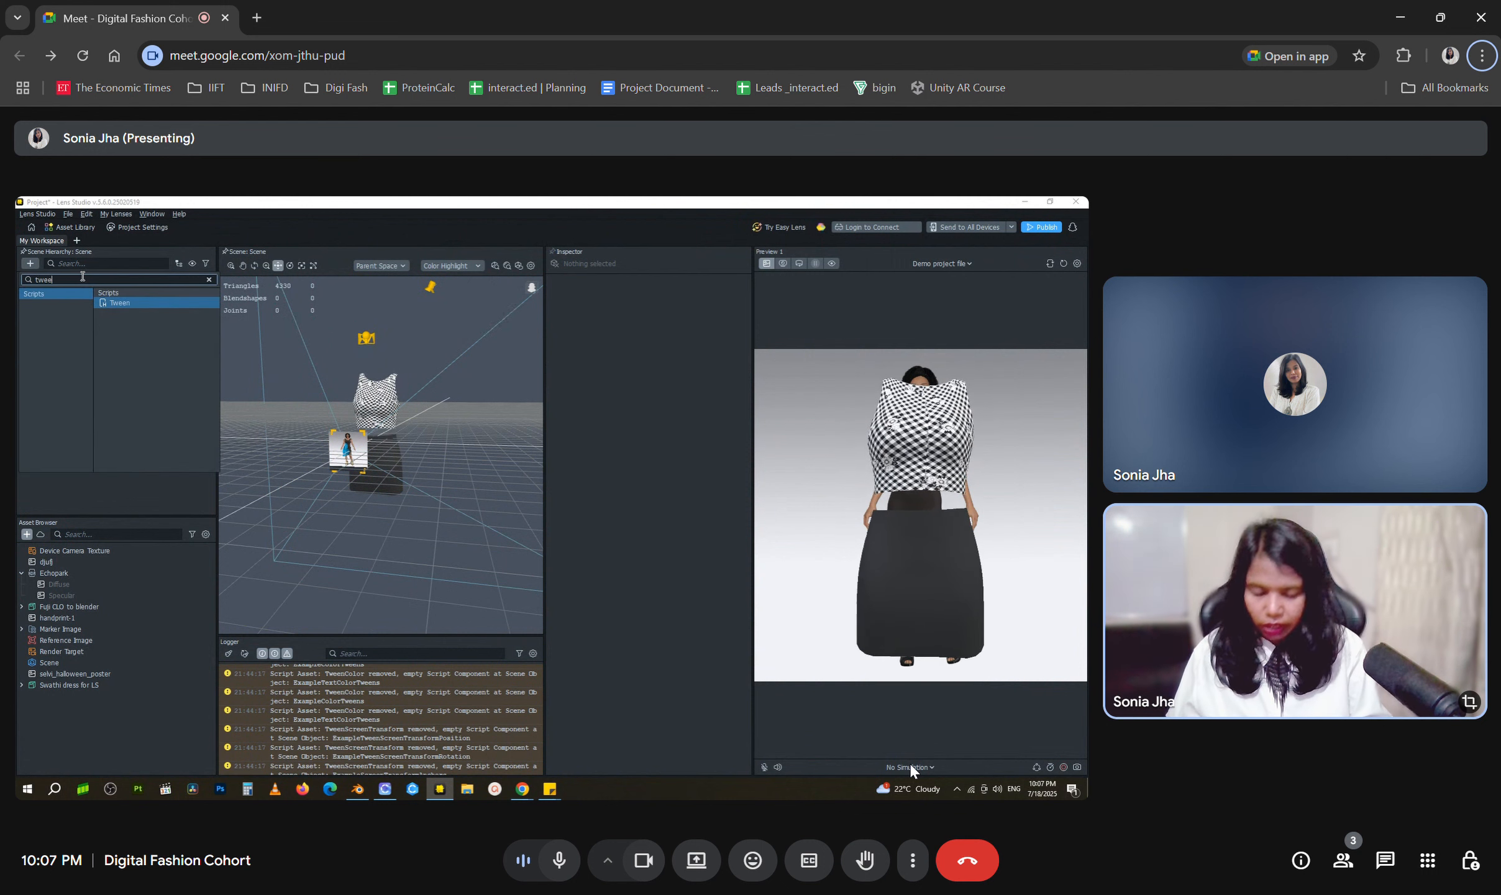
text(n)
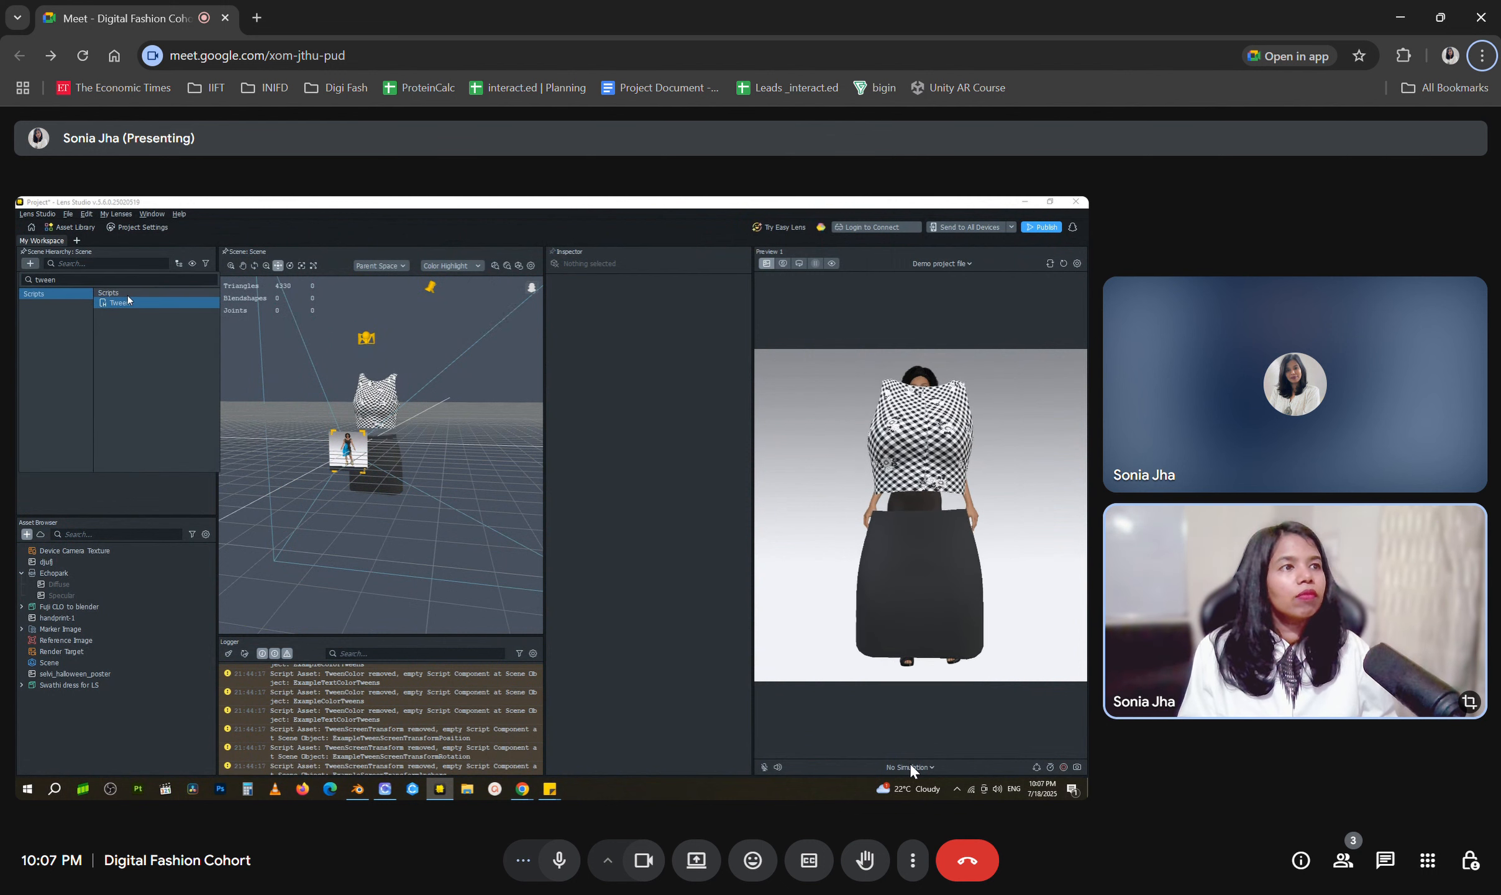
click(128, 303)
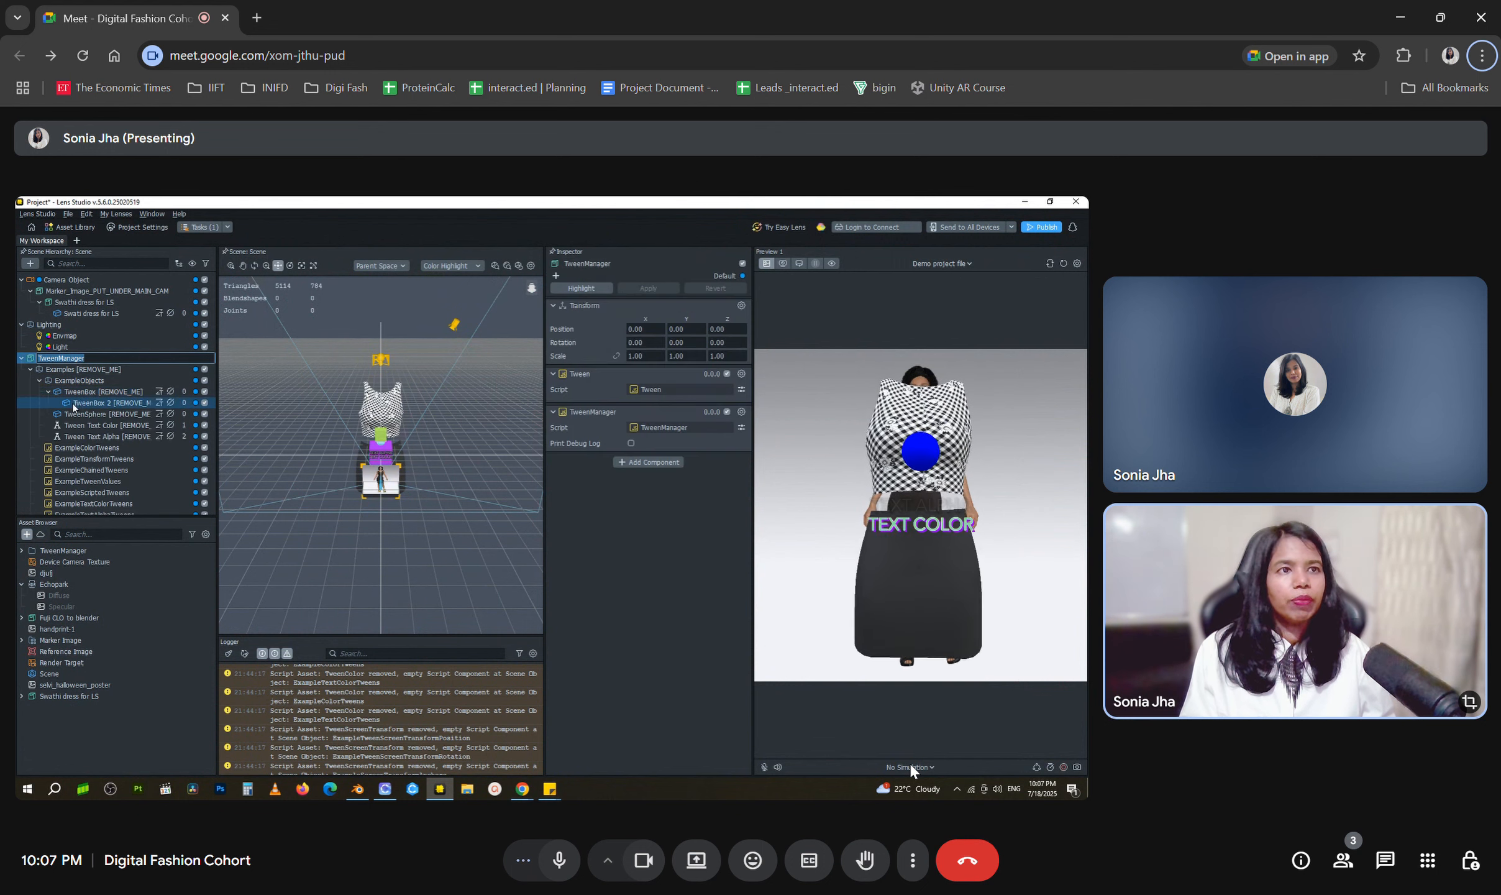
click(90, 371)
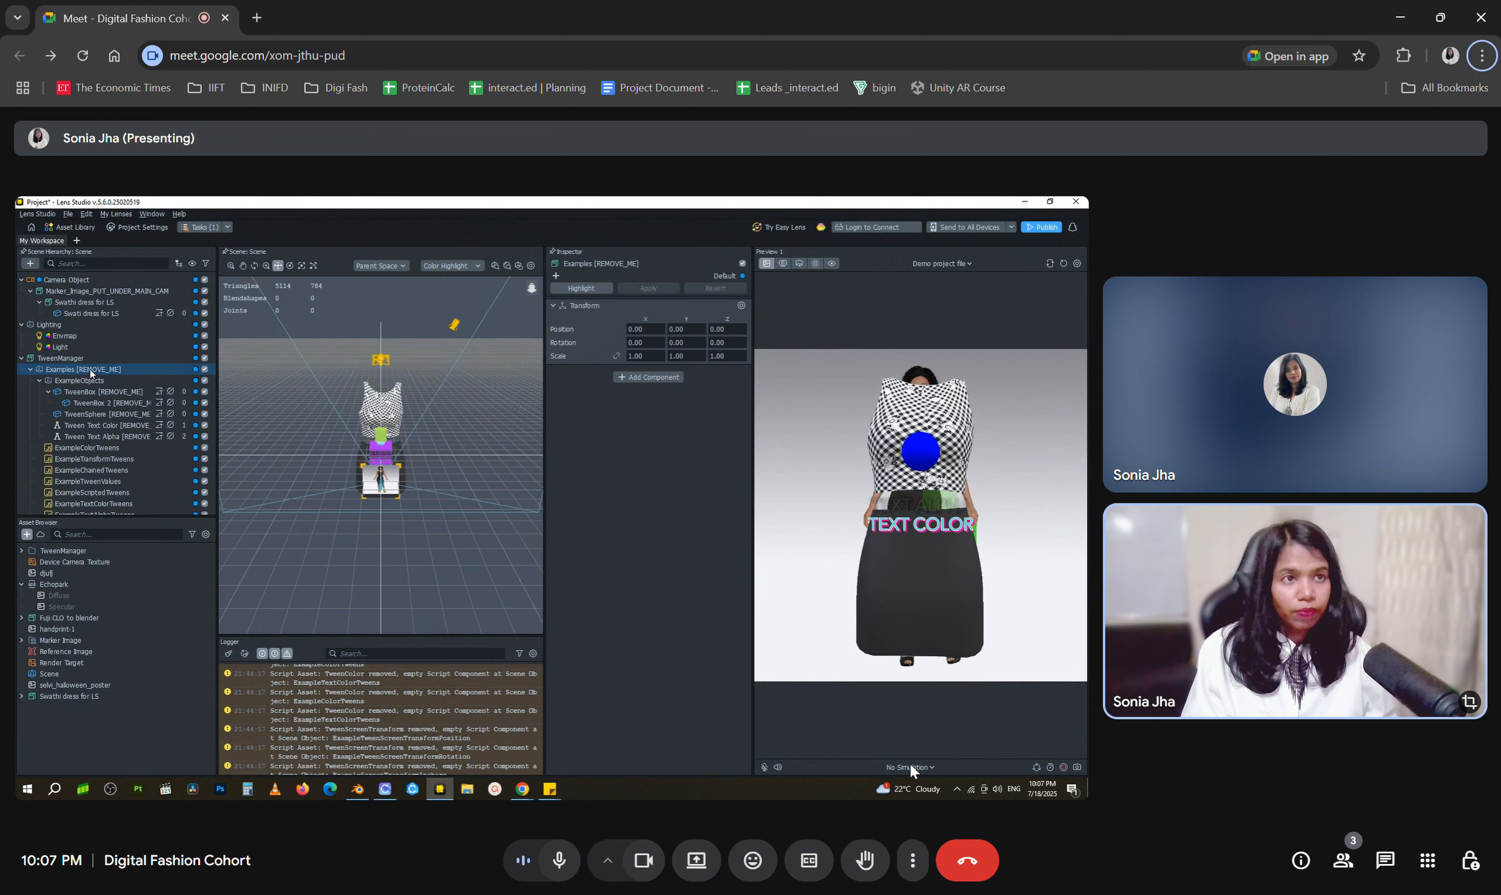
key(Delete)
Add the TweenTransform script from the TweenTypes assets to the scene as a child of TweenManager
click(22, 551)
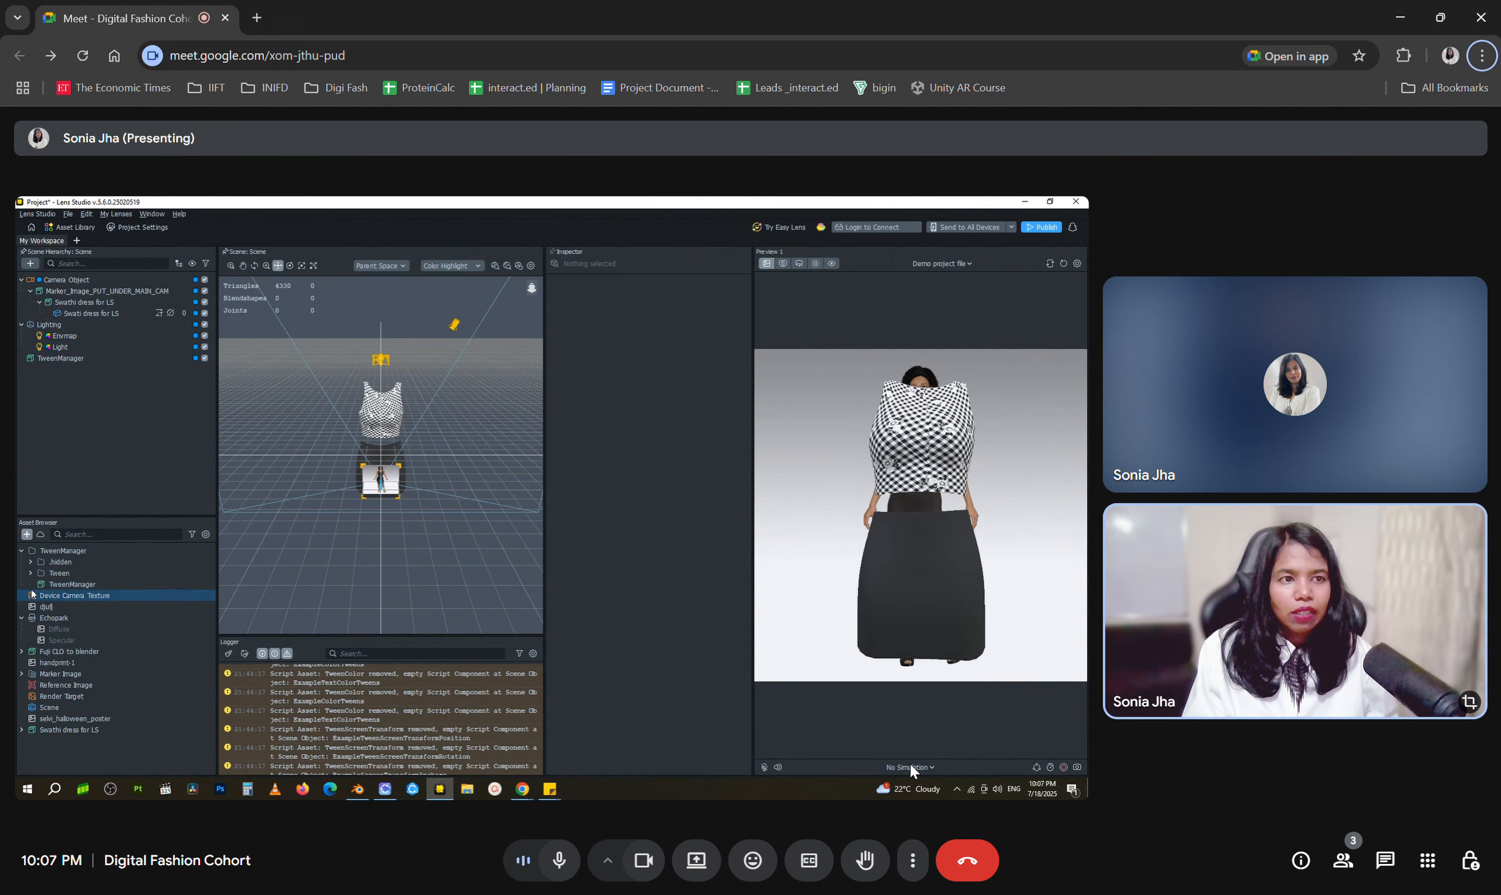
click(30, 573)
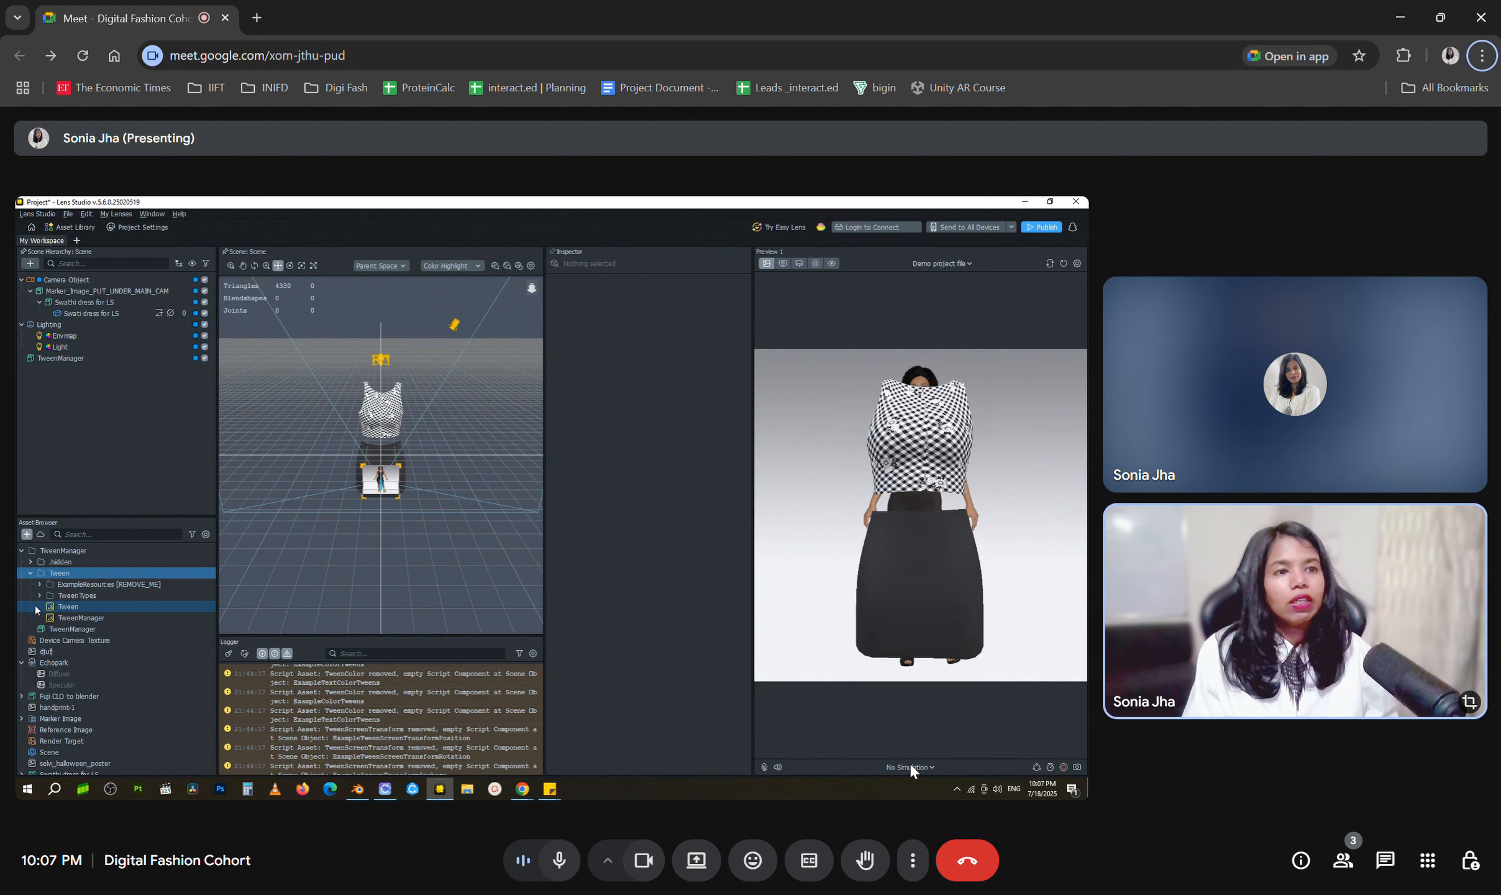
click(39, 595)
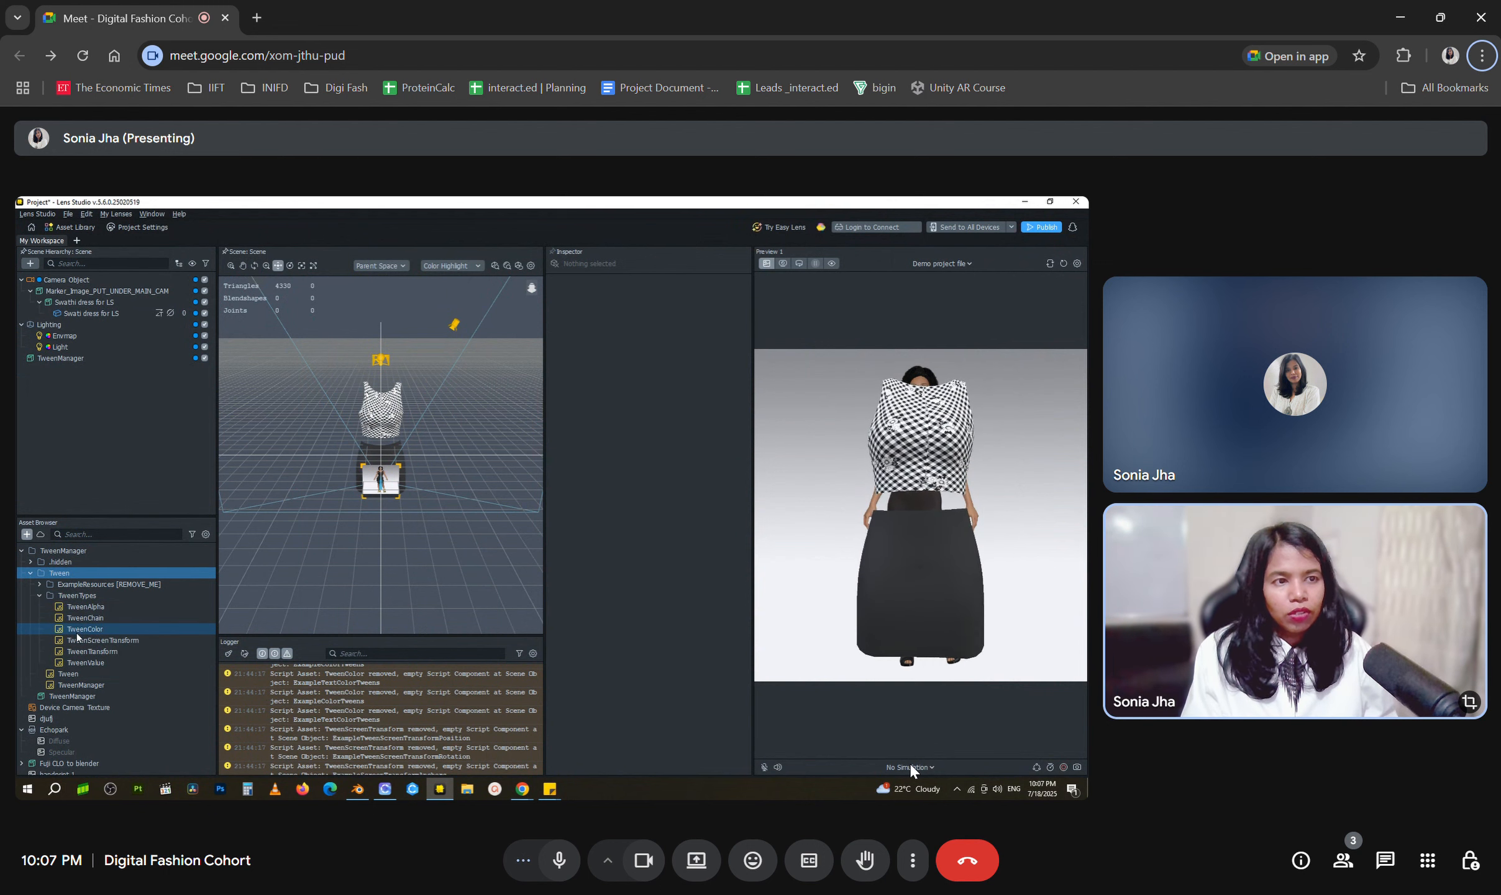
drag(113, 415, 105, 362)
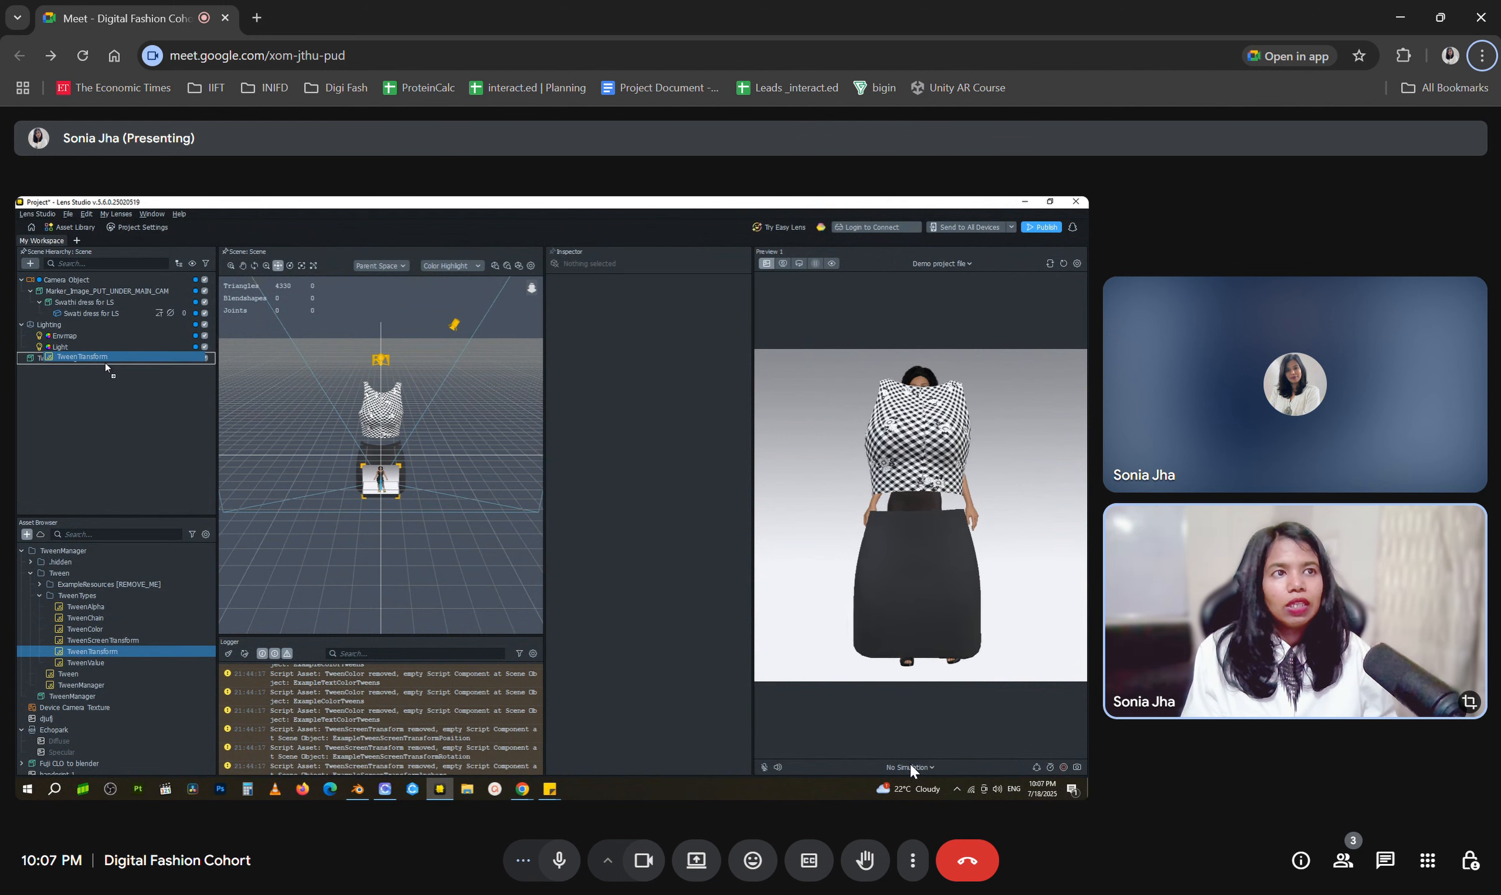
Assign the dress mesh object under the image marker as the Scene Object of TweenTransform
click(708, 404)
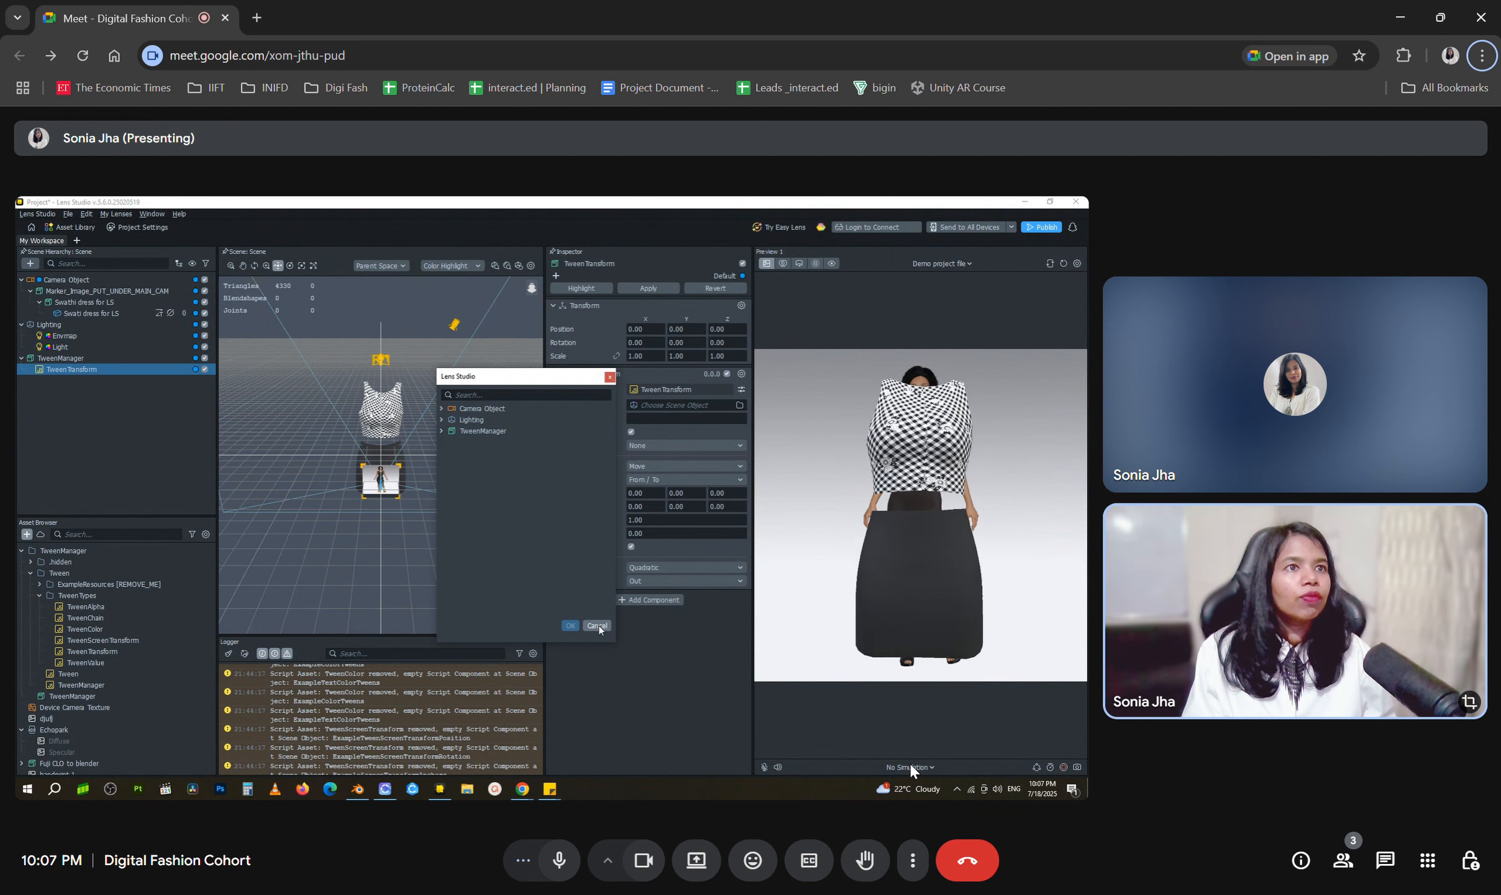
click(442, 409)
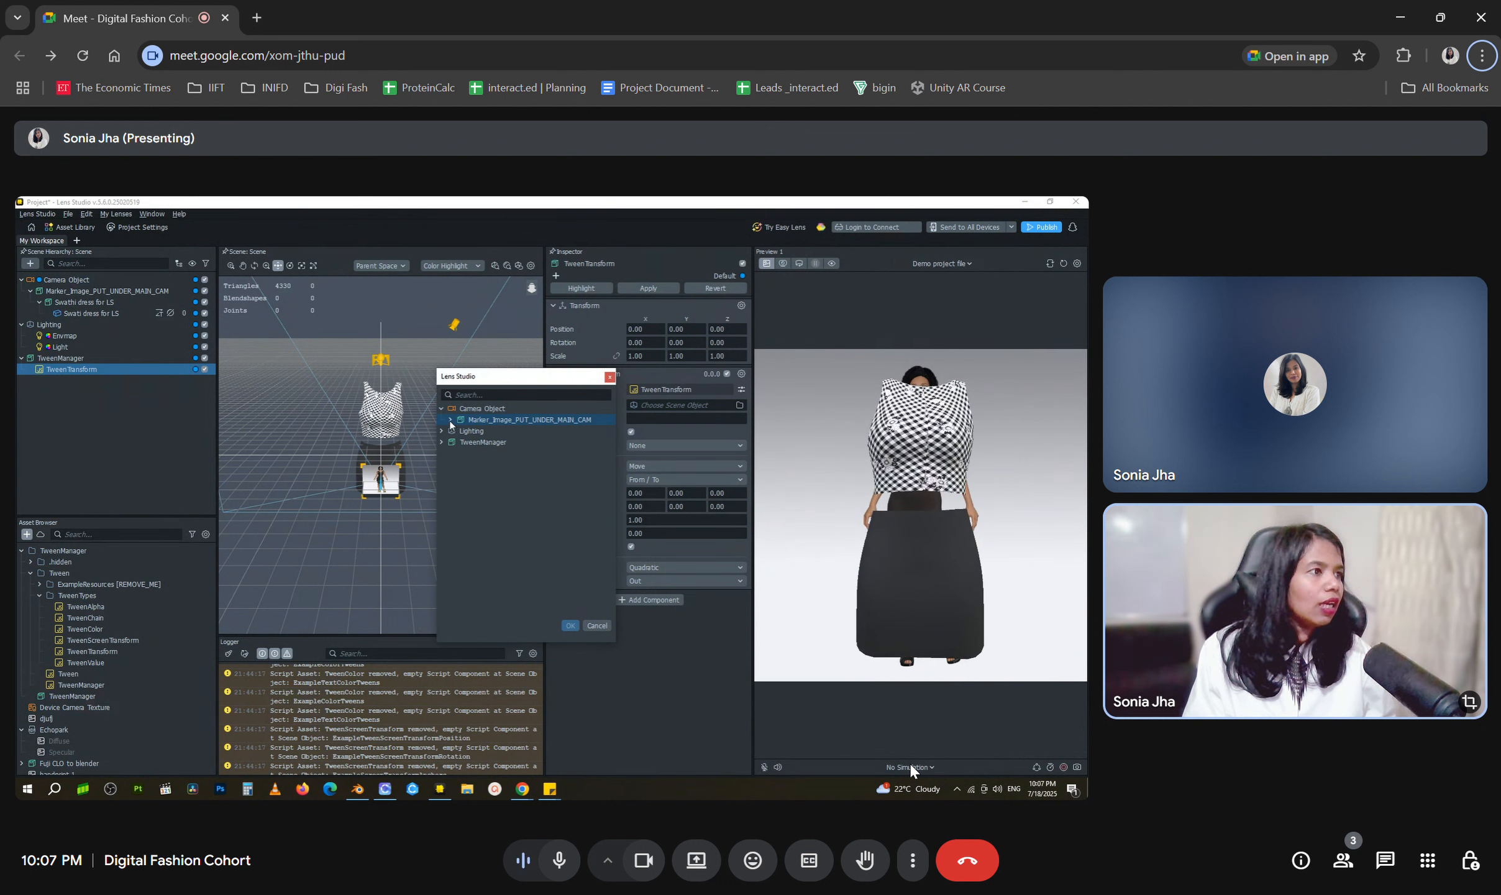
click(566, 623)
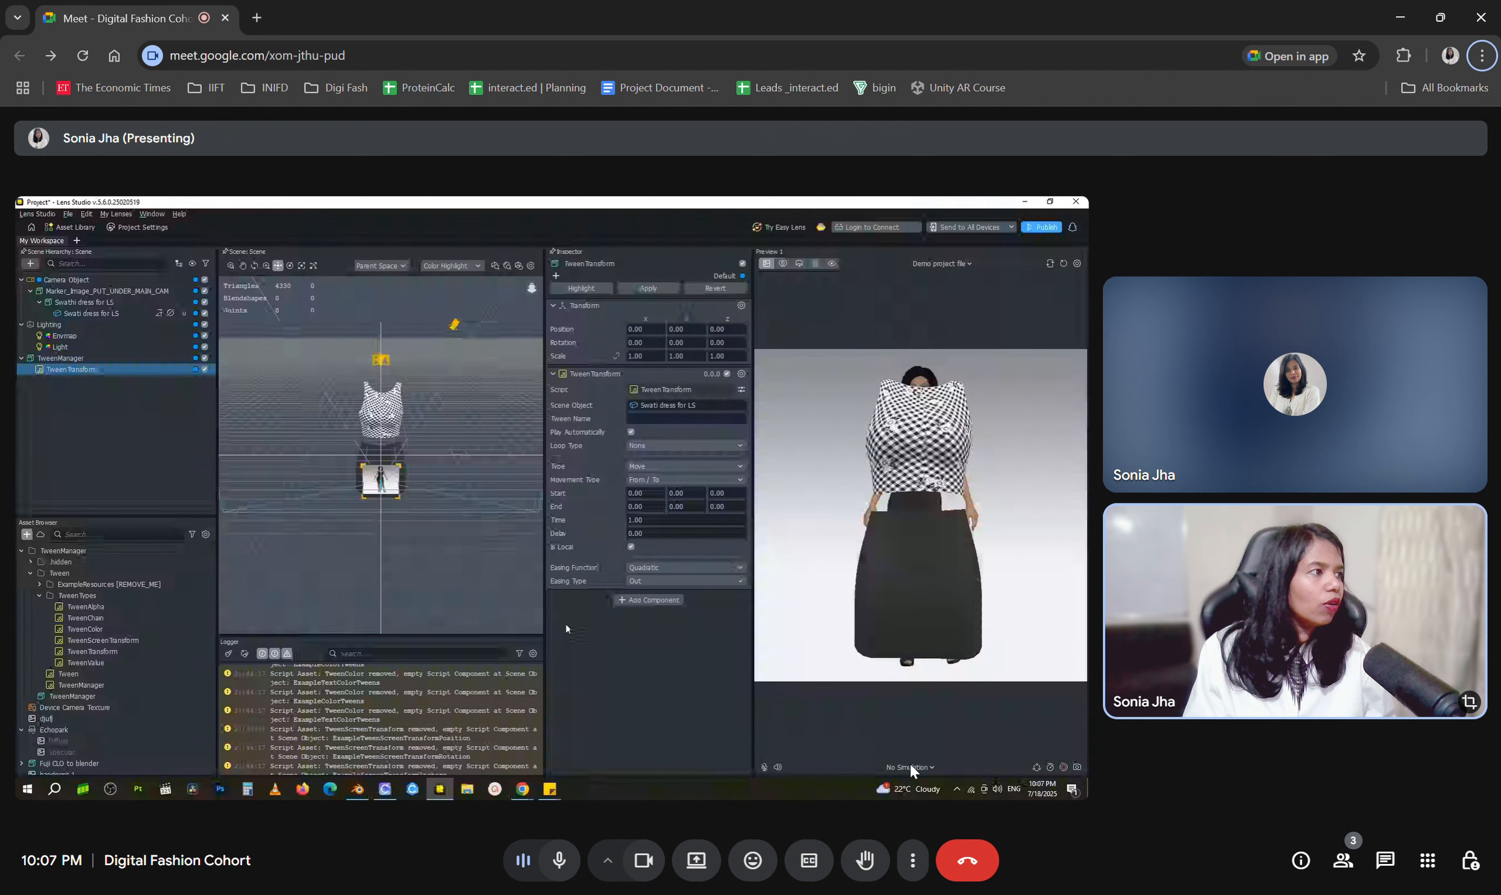
Set the tween's loop type to Ping Pong, its start to 0, 90, 0 and its end to 0, -89, 0
click(675, 448)
click(670, 466)
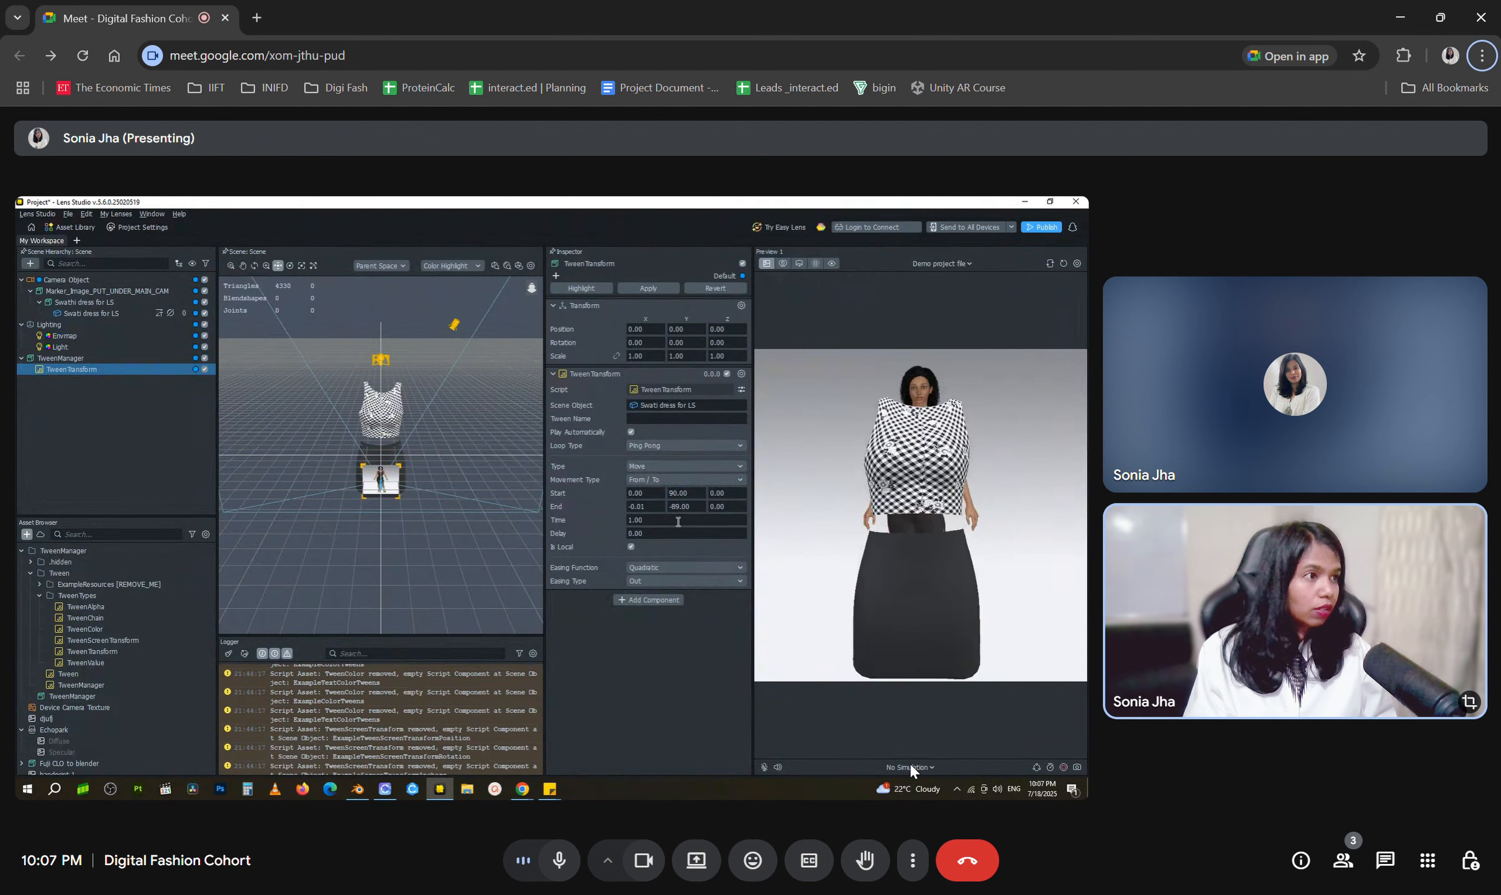
double_click(635, 506)
text(0)
key(Return)
Change the tween's type to Rotate and set its time to 4
click(671, 466)
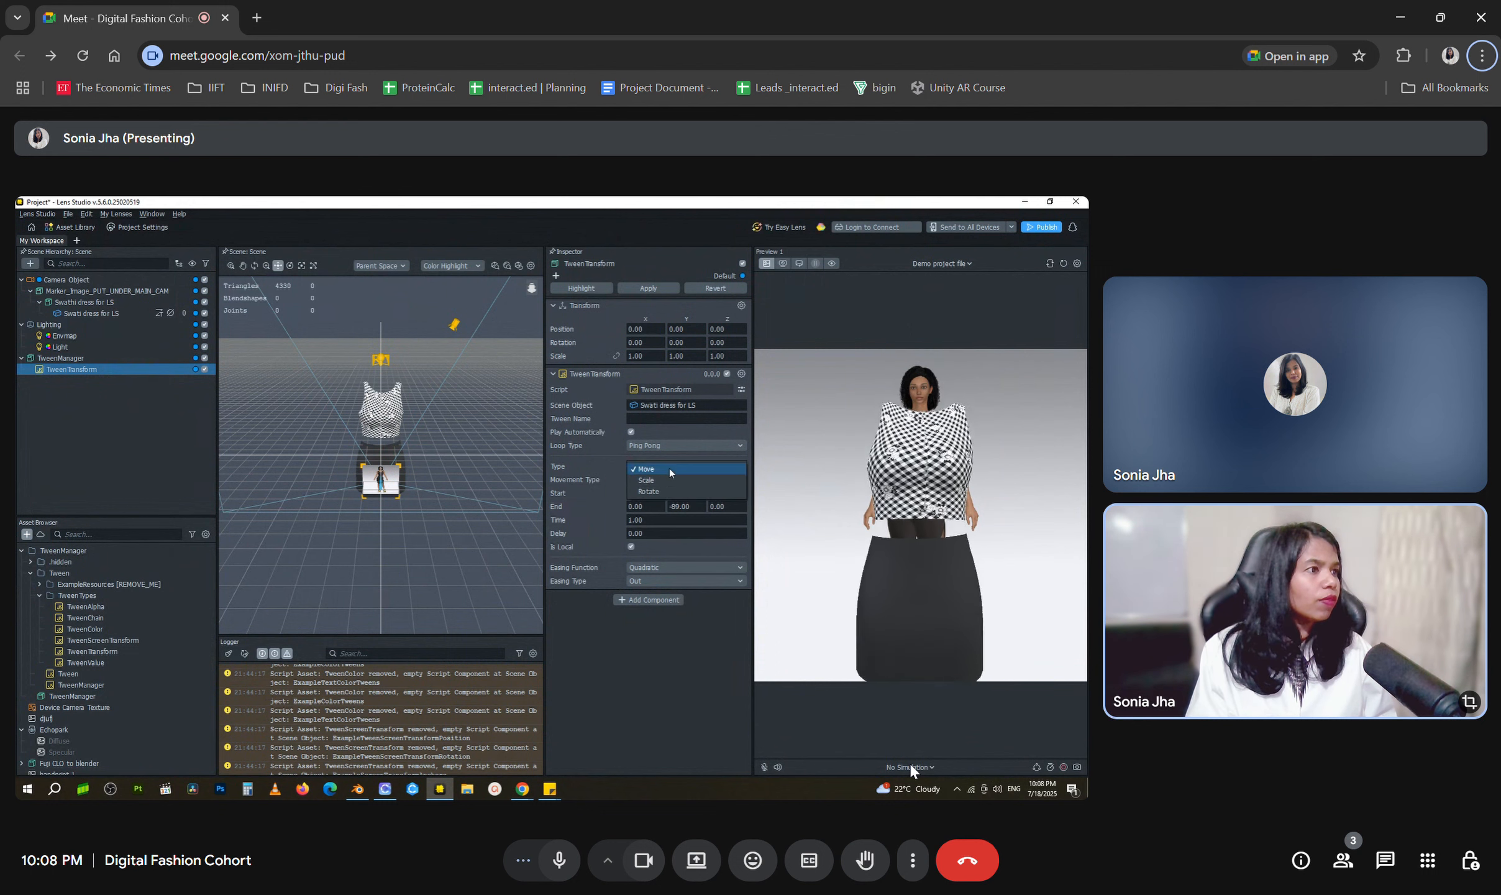
click(667, 491)
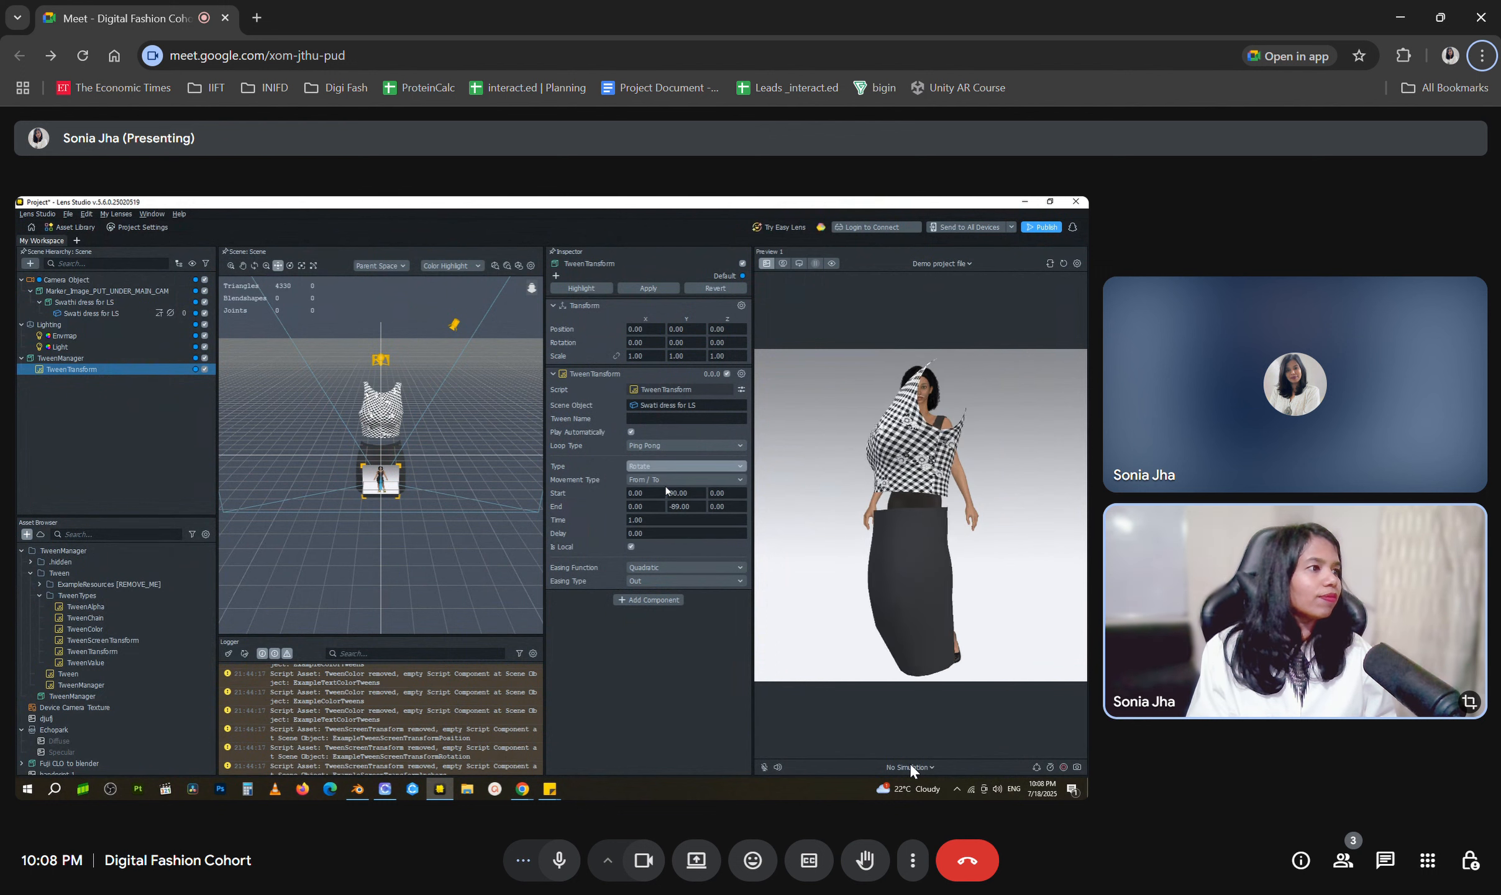
double_click(649, 520)
text(4)
click(718, 662)
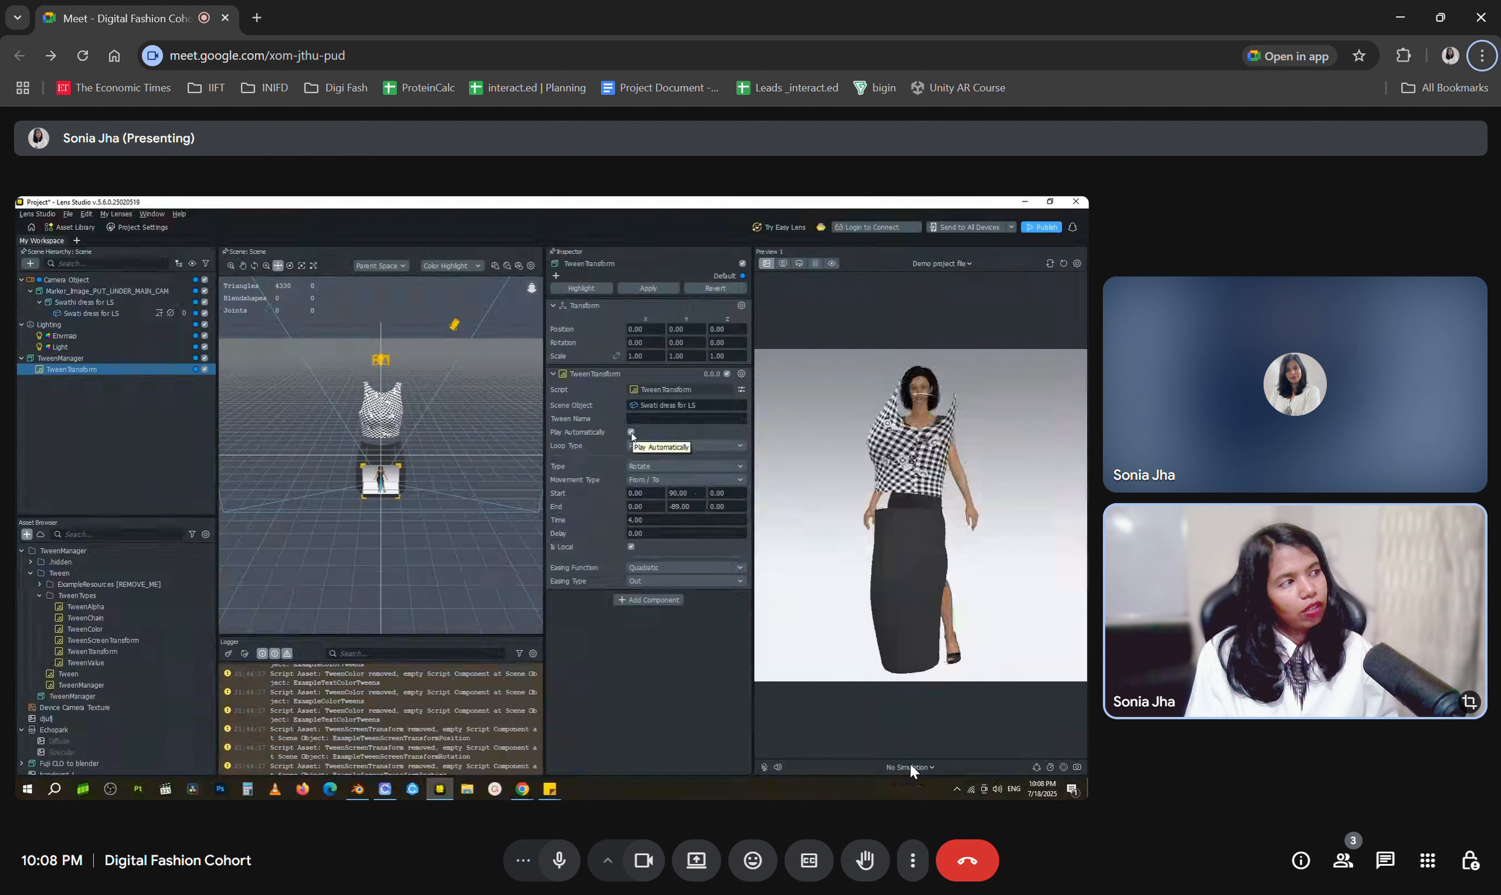
Open the list of available preview sources
click(935, 262)
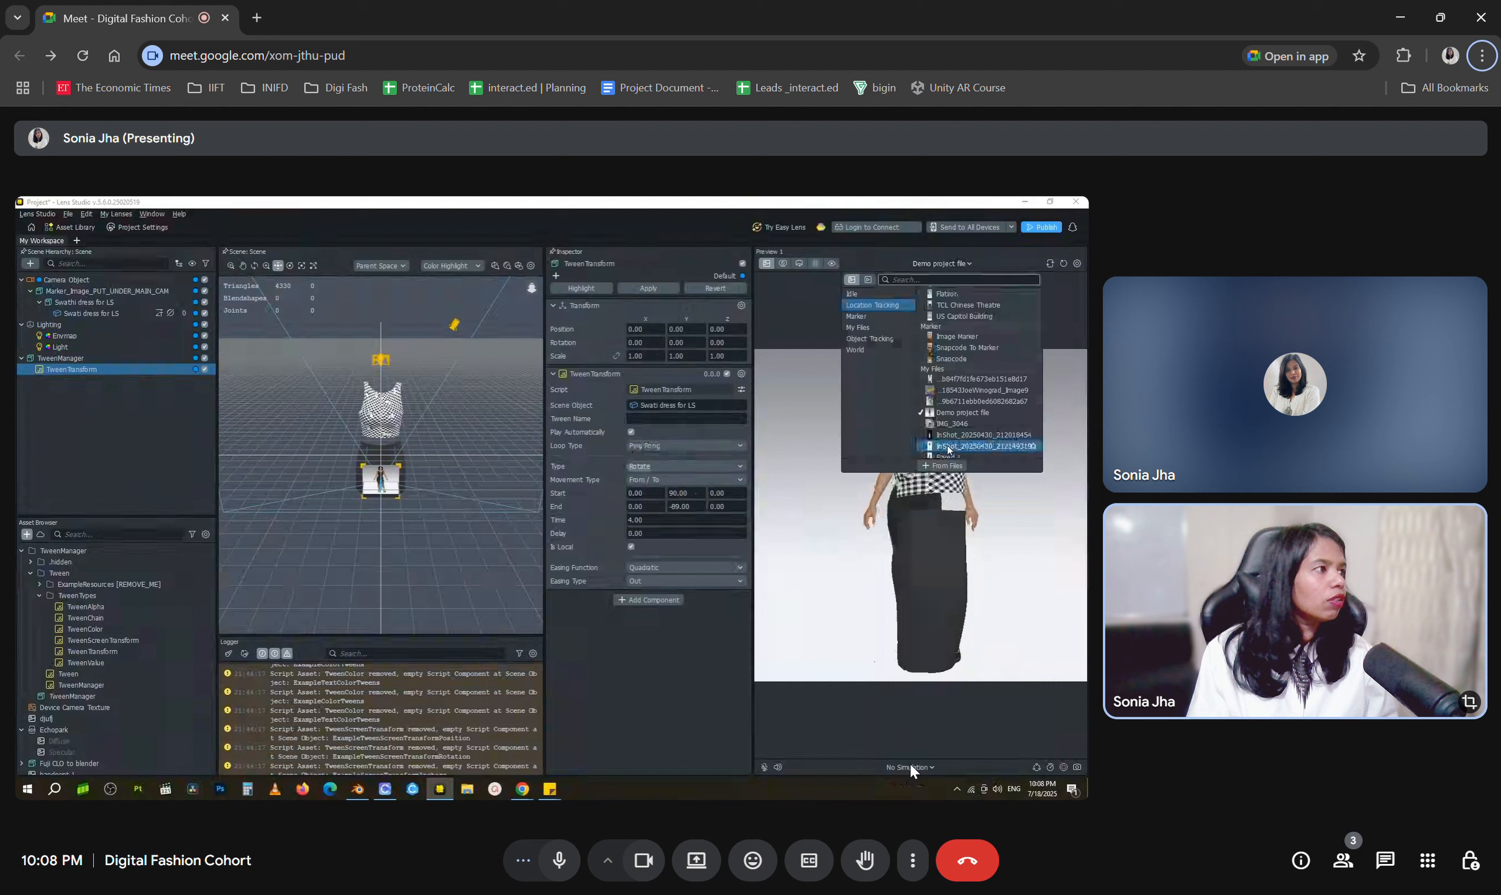